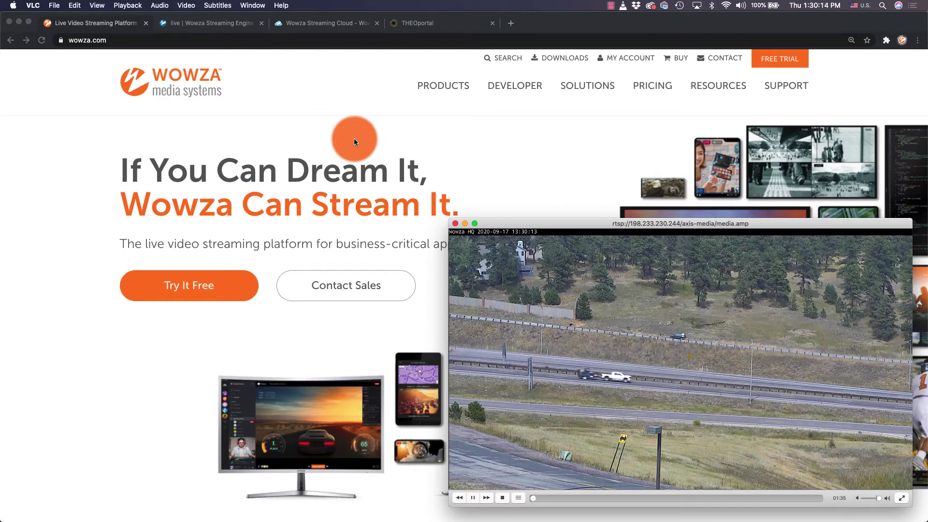
Step: Open the network stream rtsp://192.168.0.103 in VLC to show the printer camera
click(54, 5)
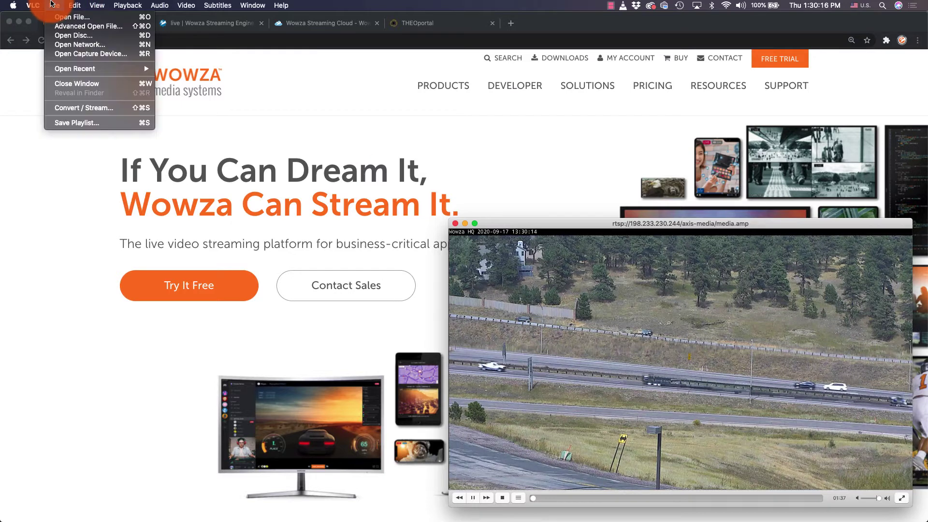
click(65, 44)
key(super+c)
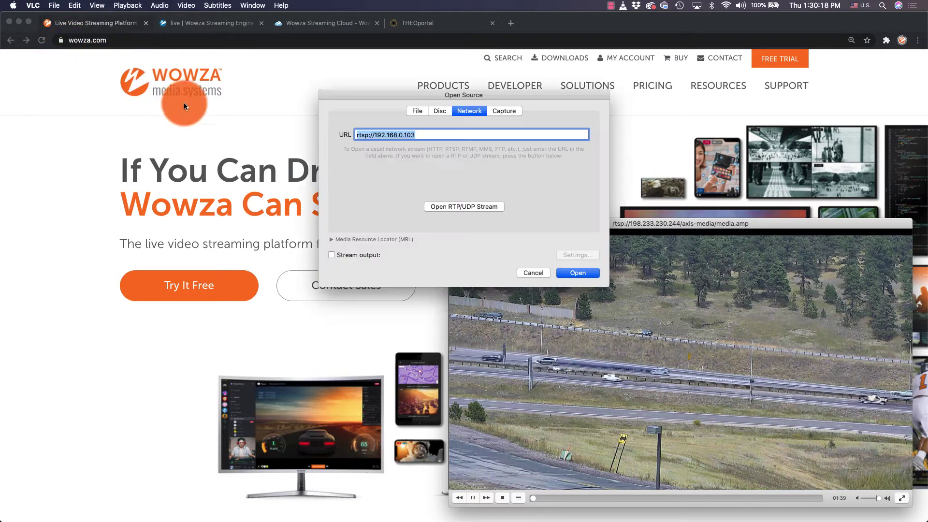
click(594, 271)
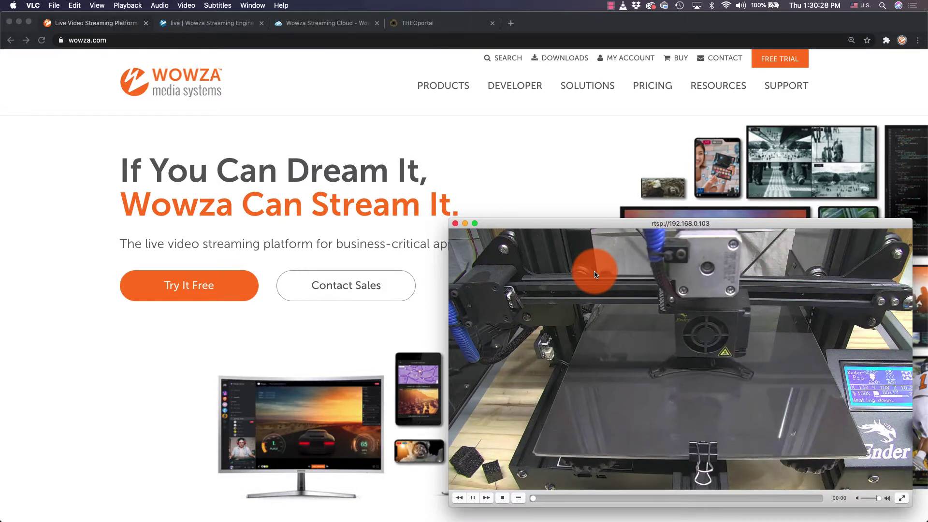
Step: Close VLC and bring up the Wowza Streaming Engine Manager home page
click(456, 223)
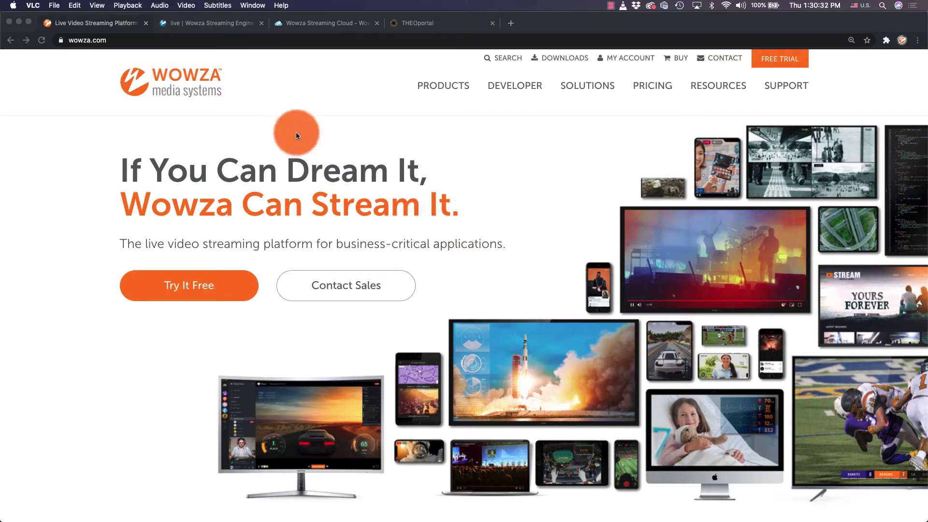
click(251, 24)
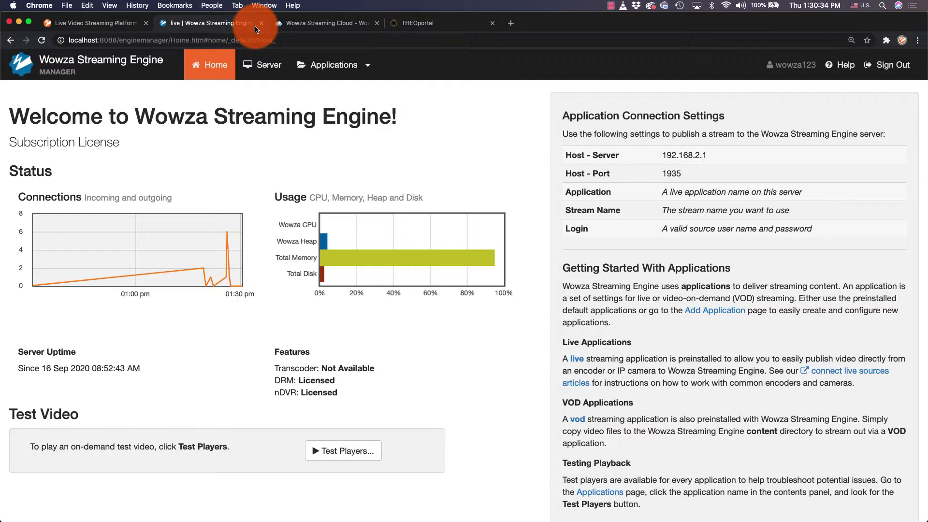
Step: Add a stream file named ThePrinter with the pasted source URI rtsp://192.168.0.103
click(268, 68)
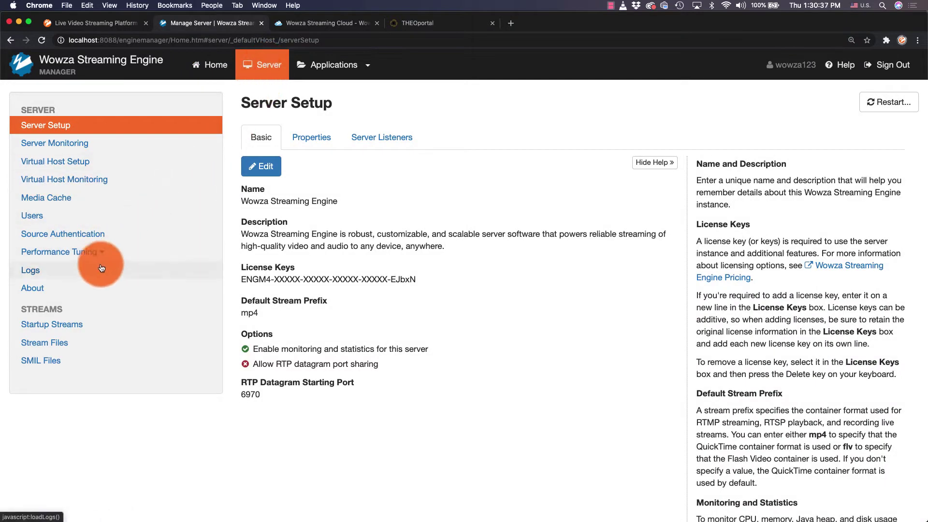
click(49, 343)
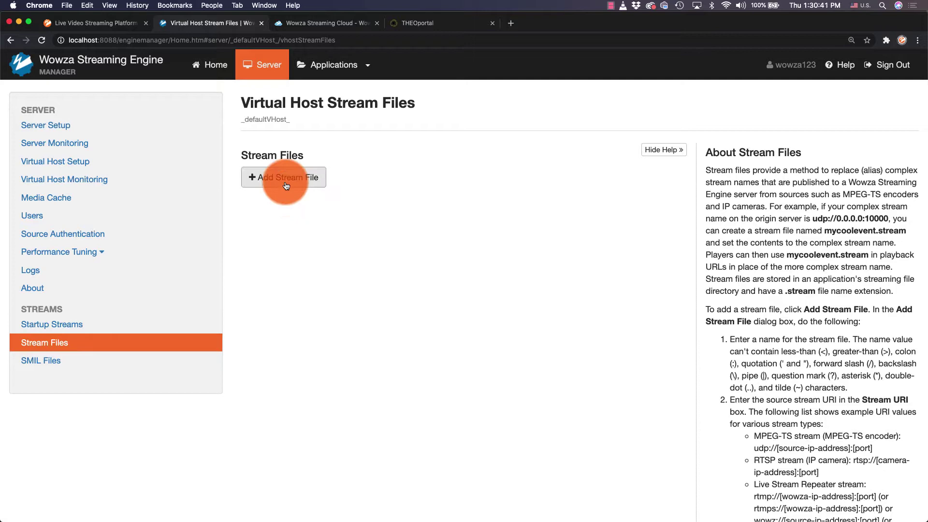
click(282, 179)
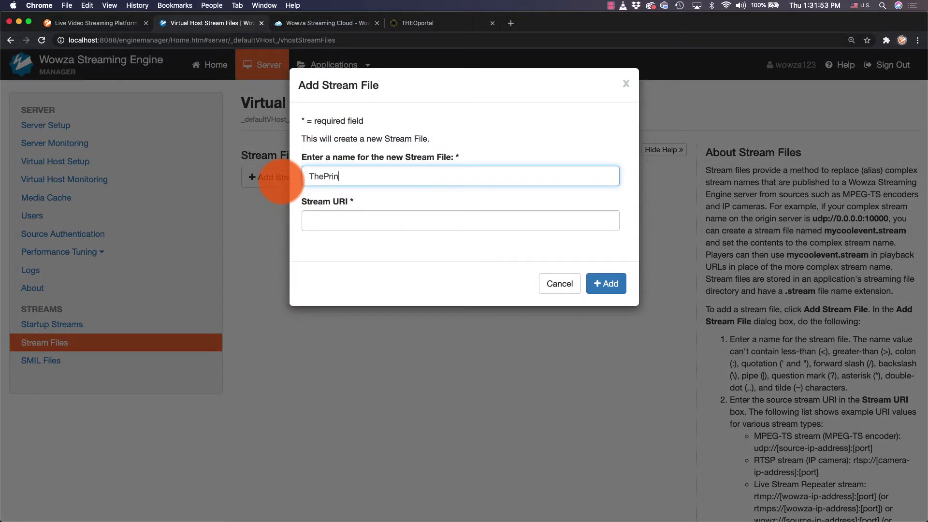
text(ThePrinter)
click(321, 220)
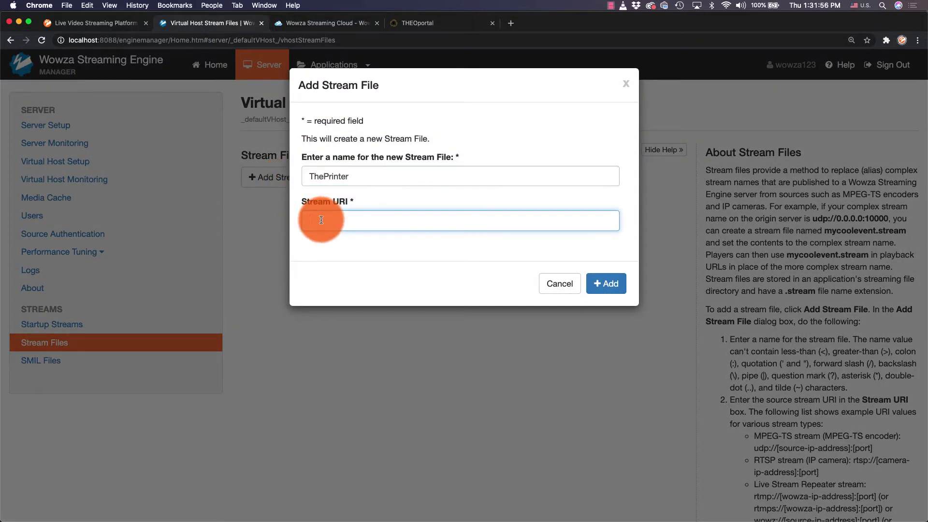
key(super+v)
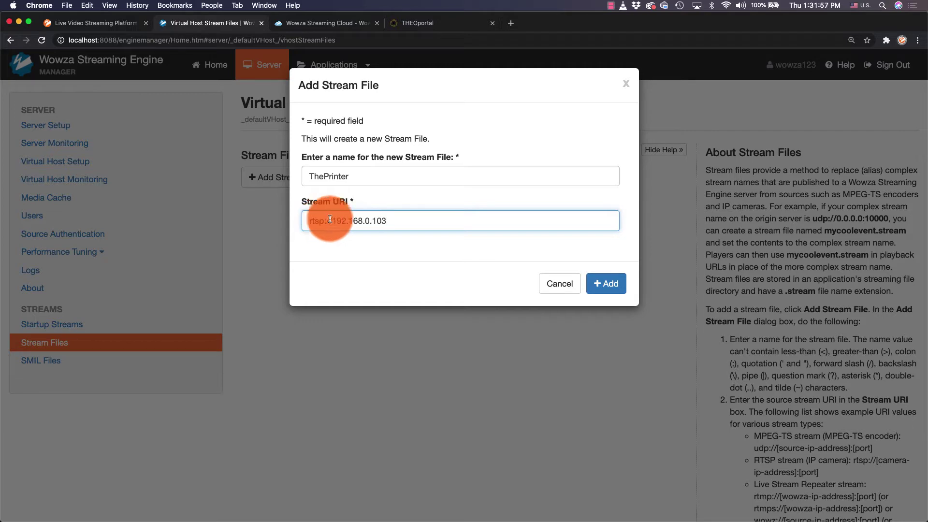
click(599, 285)
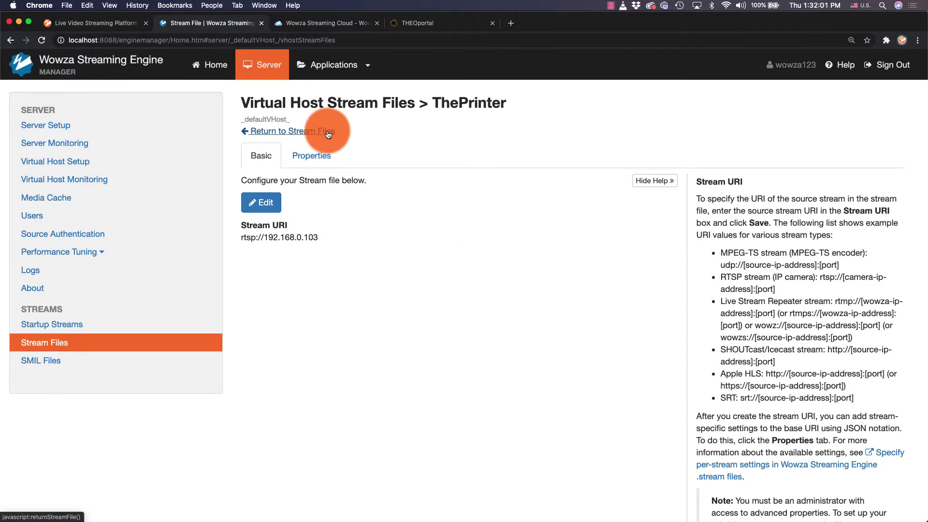
Step: Connect ThePrinter.stream to the live application
click(330, 130)
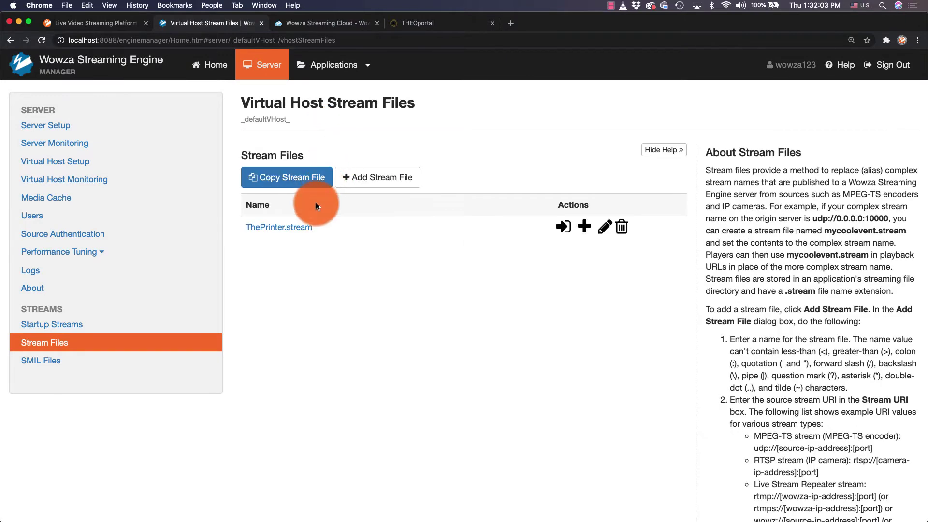
click(561, 229)
click(506, 182)
click(505, 186)
click(609, 385)
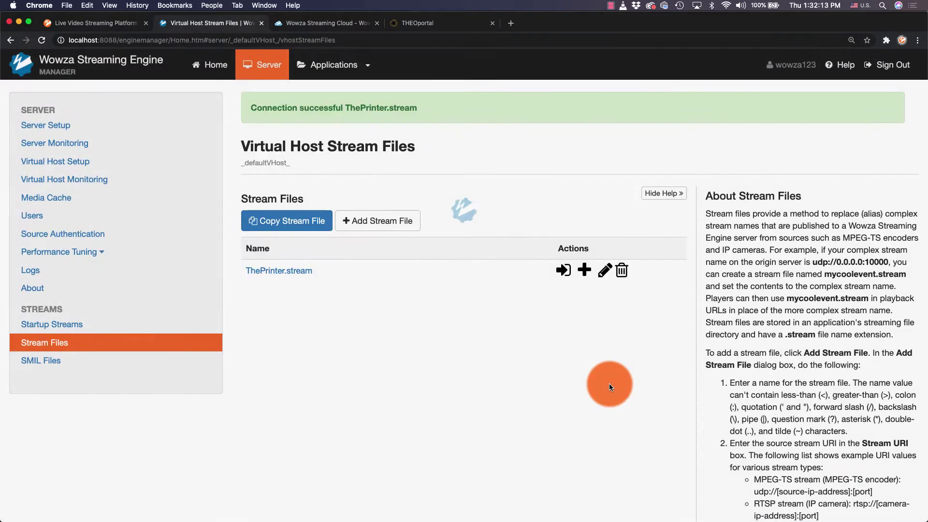
Step: Open ThePrinter.stream in the live application's incoming streams to confirm it is Active
click(367, 66)
click(313, 155)
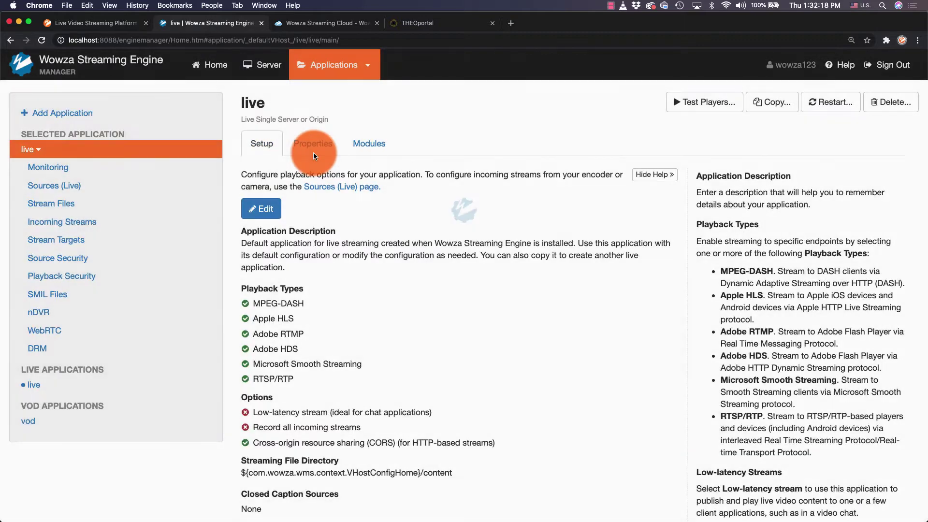
click(103, 231)
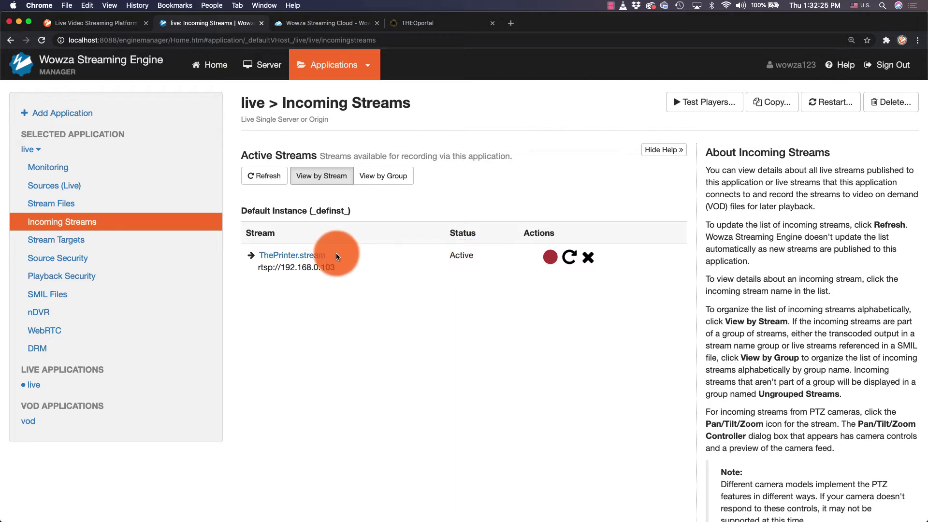
click(304, 260)
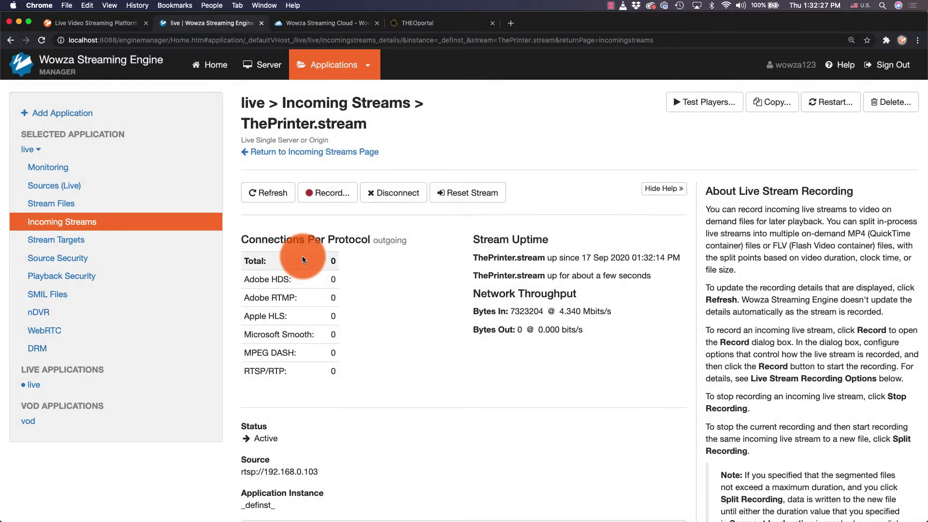
Step: Play ThePrinter.stream in the MPEG DASH test player
click(688, 103)
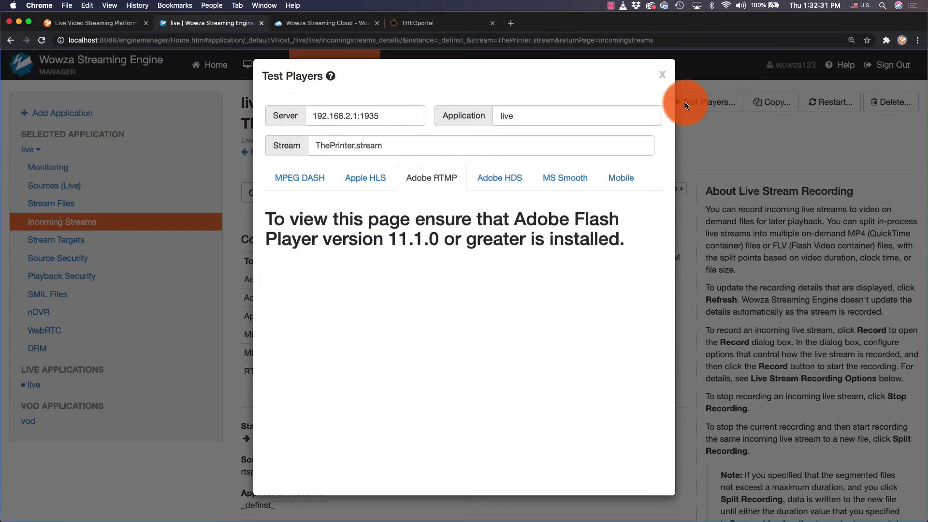
click(310, 182)
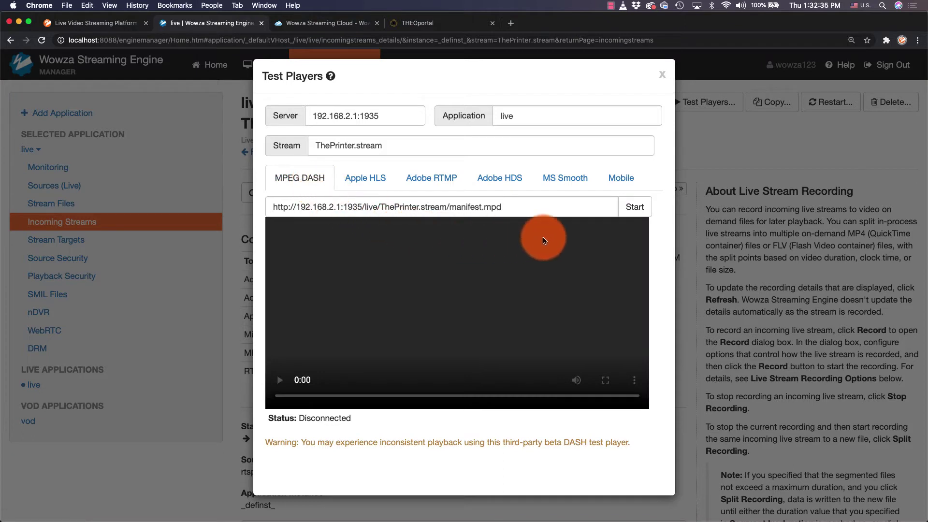
click(621, 217)
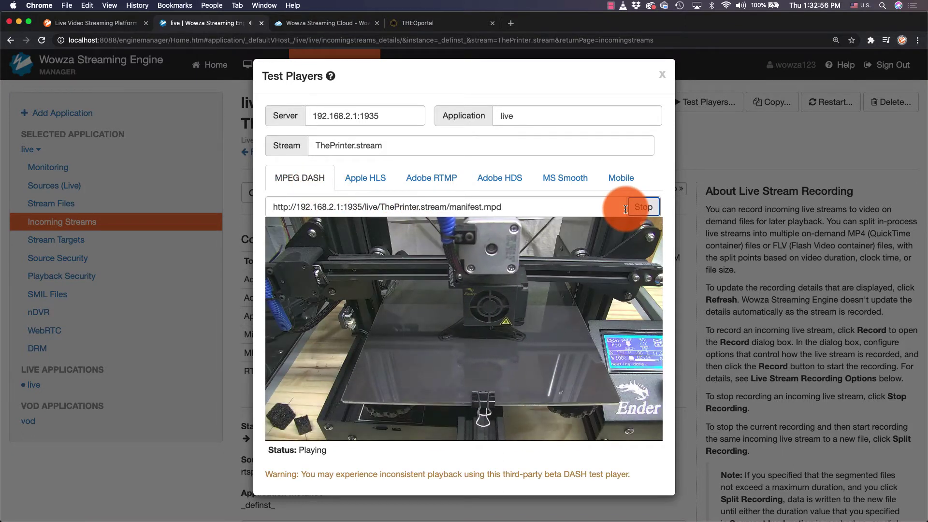
Step: Select the iOS playlist URL from the Mobile test player and move to THEOportal
click(613, 180)
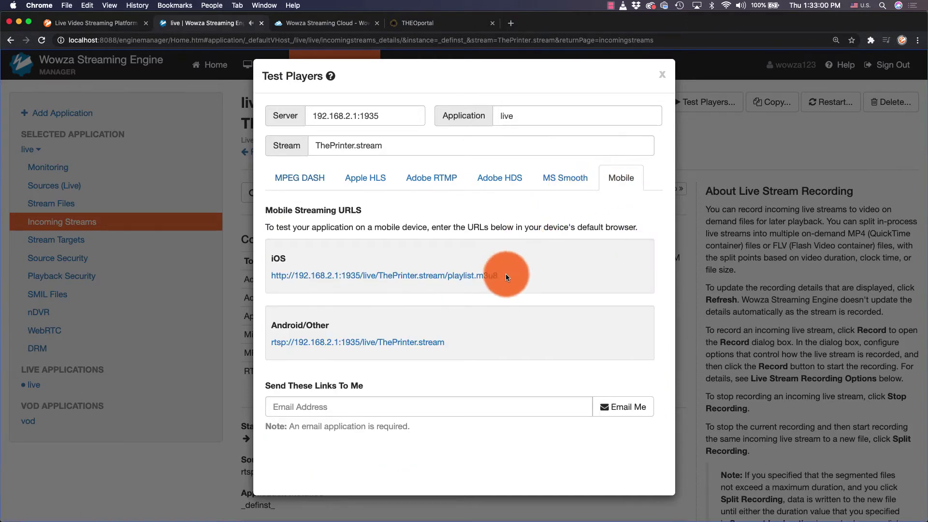
drag(502, 276, 272, 277)
key(super+c)
click(441, 24)
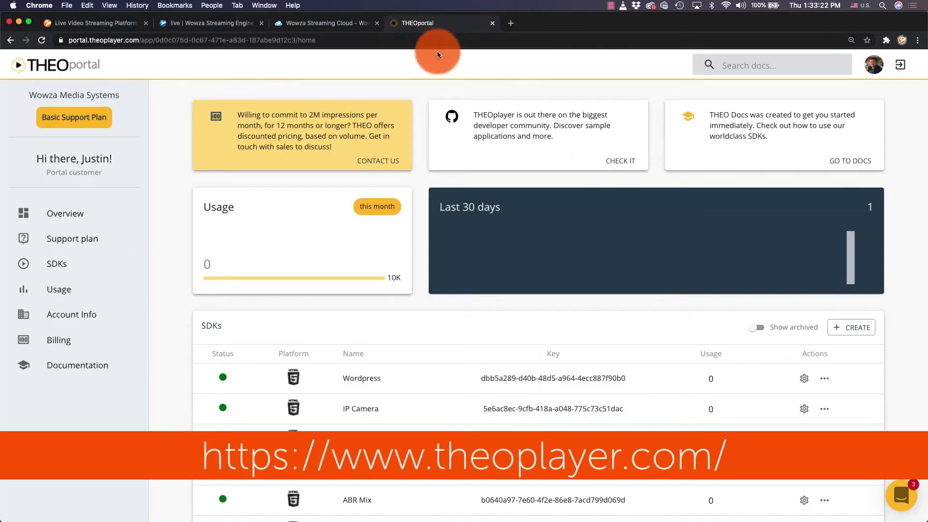
Step: Create a new HTML5 SDK named ThePrinter
click(62, 266)
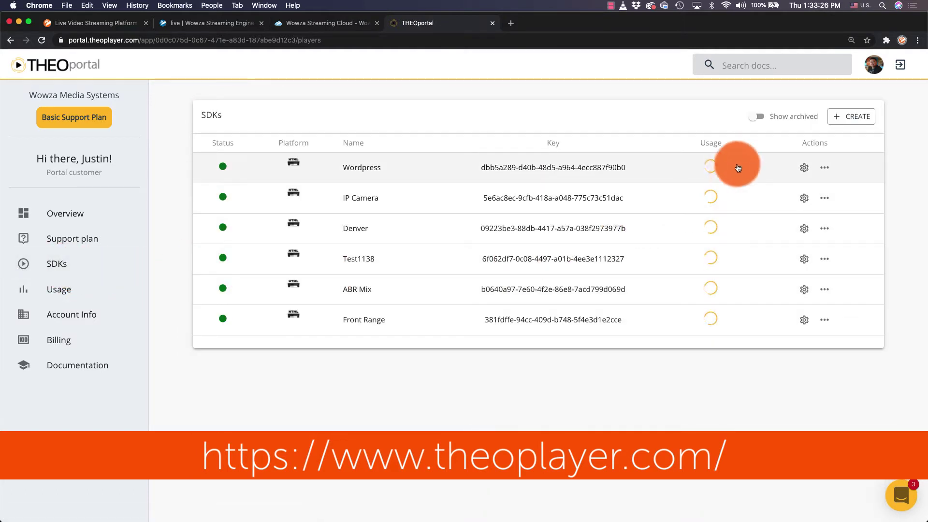
click(839, 119)
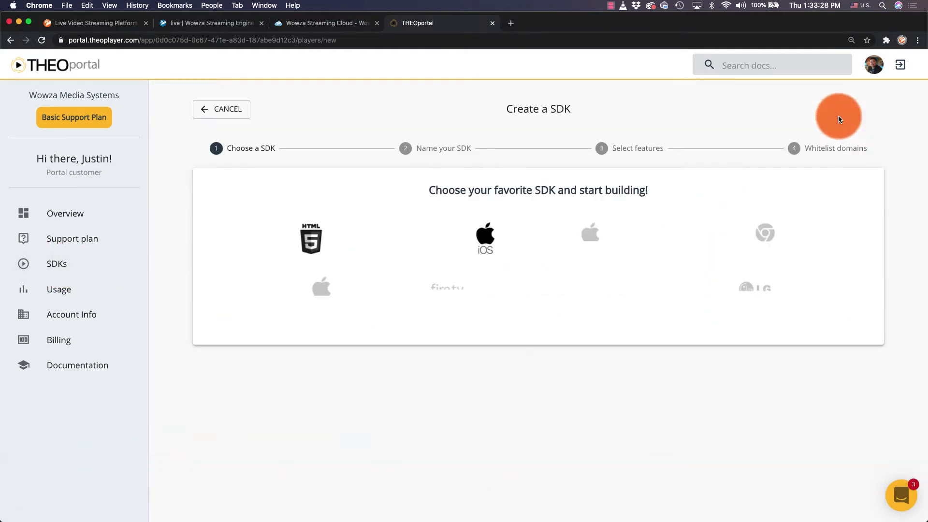
click(307, 242)
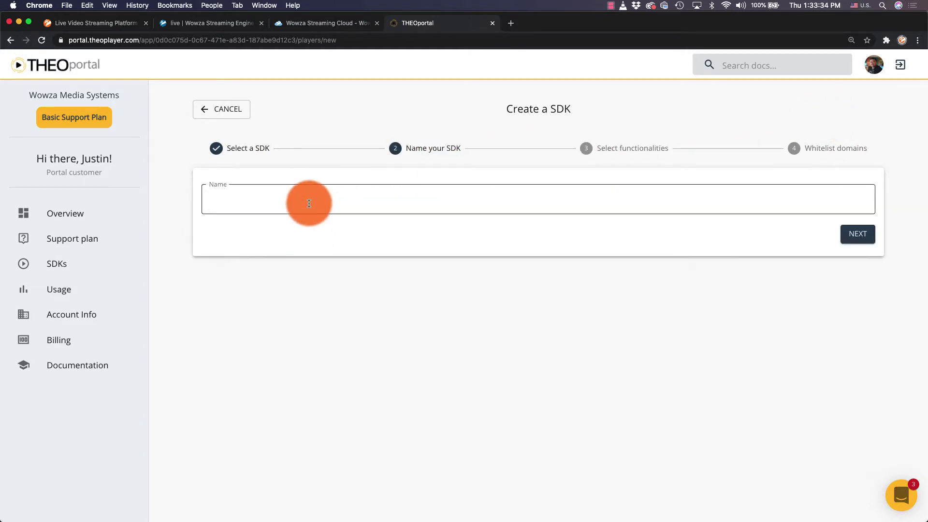
text(ThePrinter)
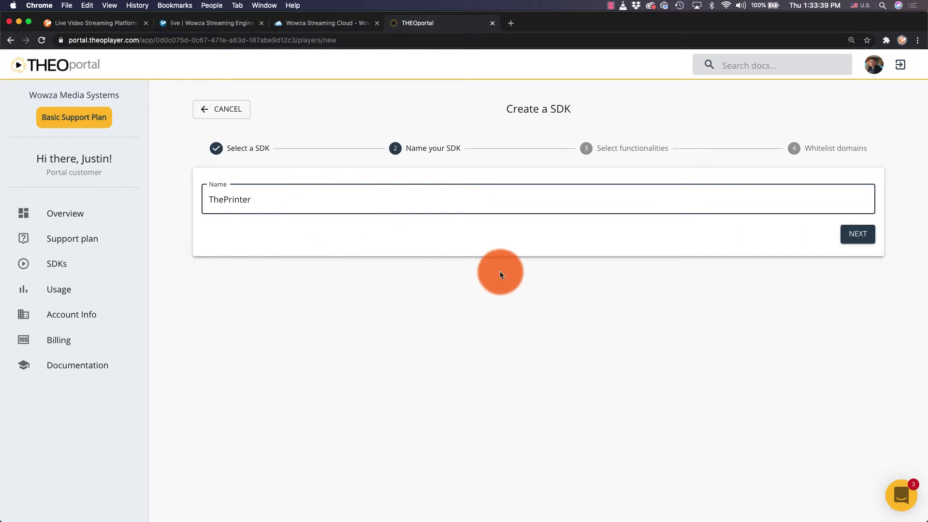
click(852, 234)
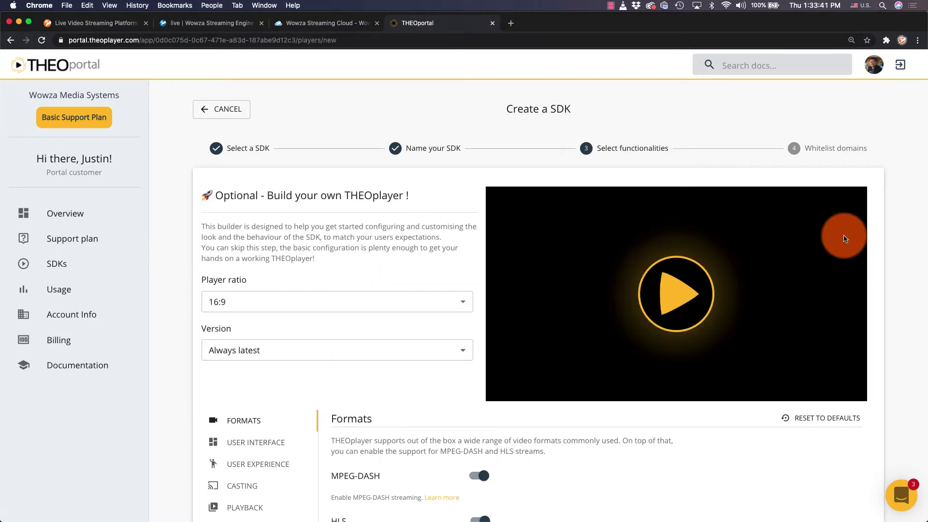
Step: Load the pasted ThePrinter.stream HLS playlist URL as the test stream and continue
scroll(845, 239, down, 1)
scroll(845, 238, down, 4)
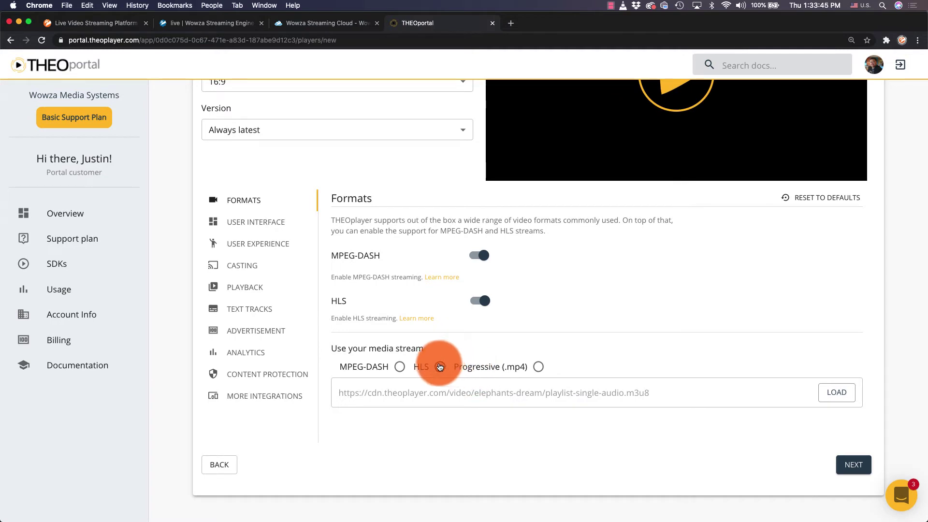
click(415, 392)
key(super+v)
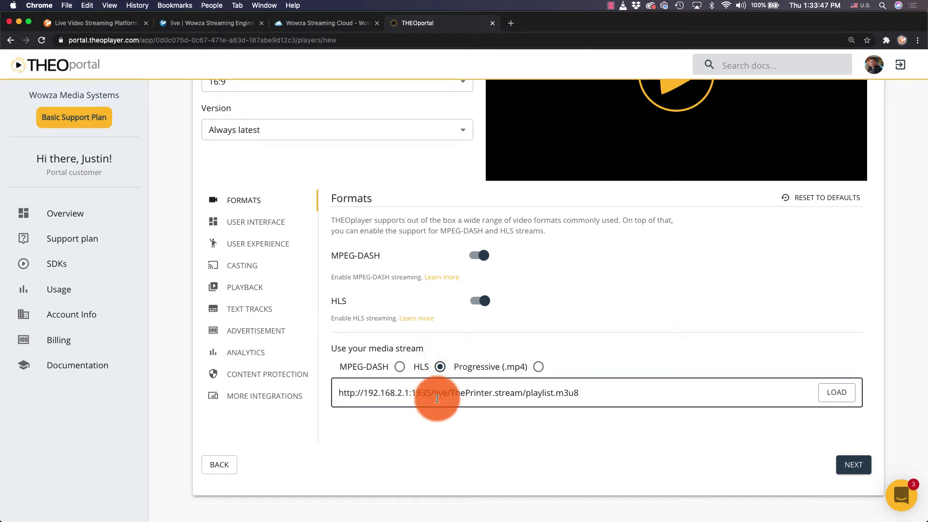
click(830, 393)
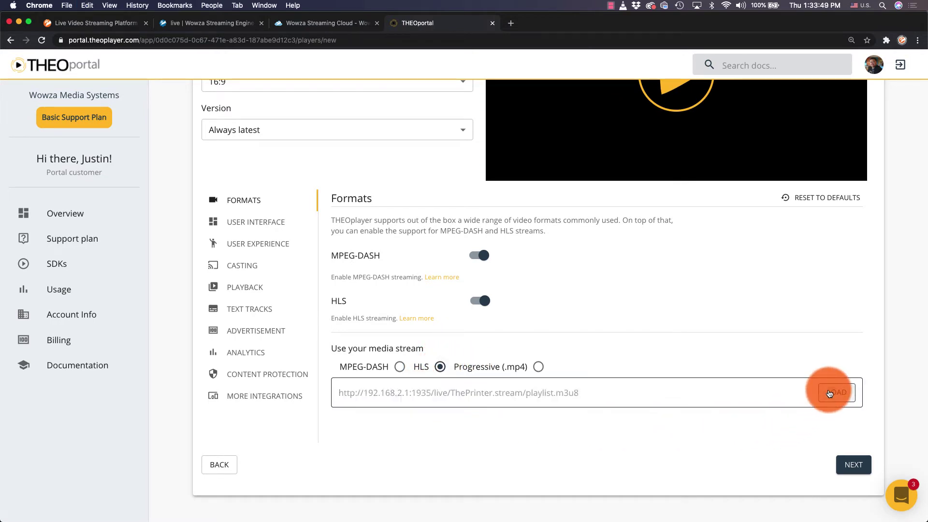
click(853, 464)
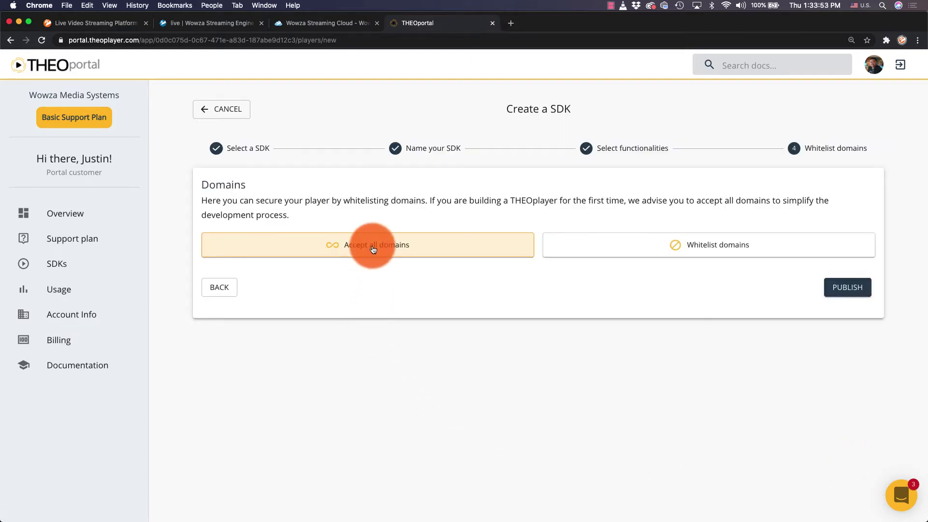
Step: Publish the ThePrinter SDK and display its Full Sample Page embed code
click(833, 287)
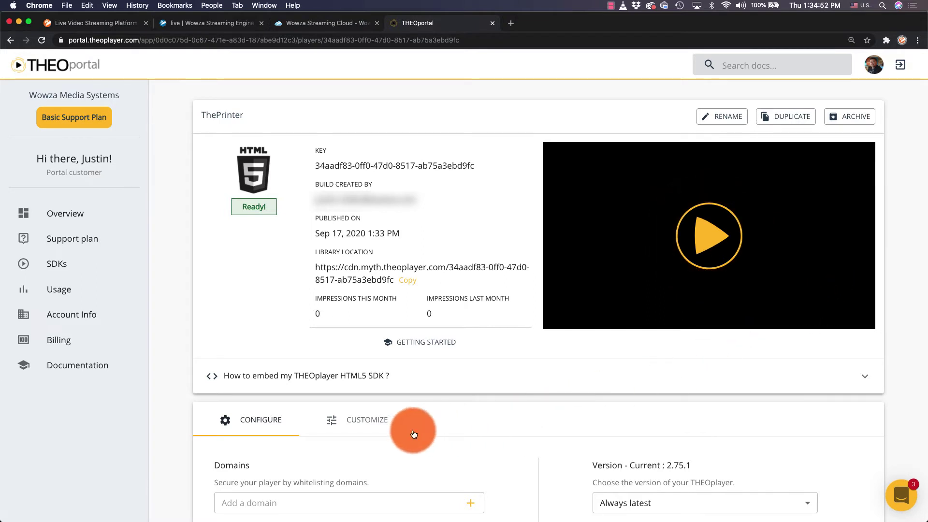
click(304, 383)
scroll(304, 382, down, 5)
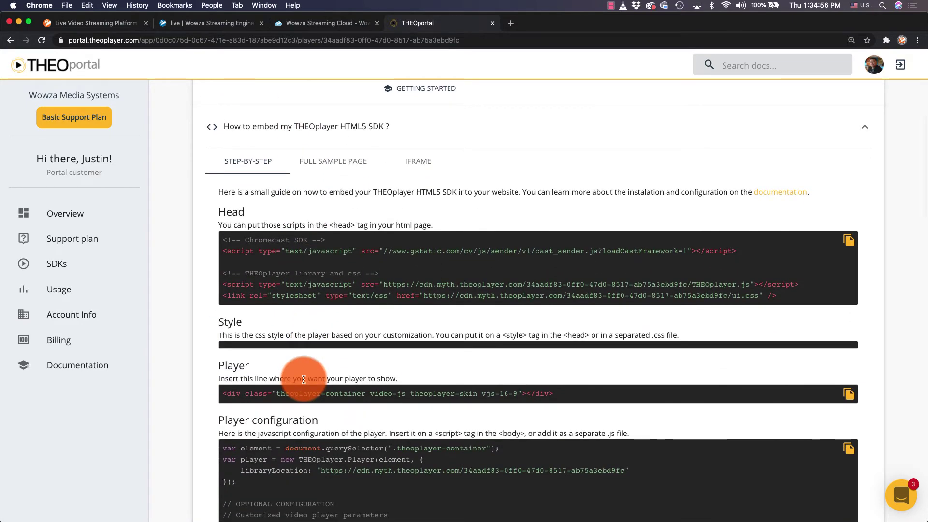
click(344, 161)
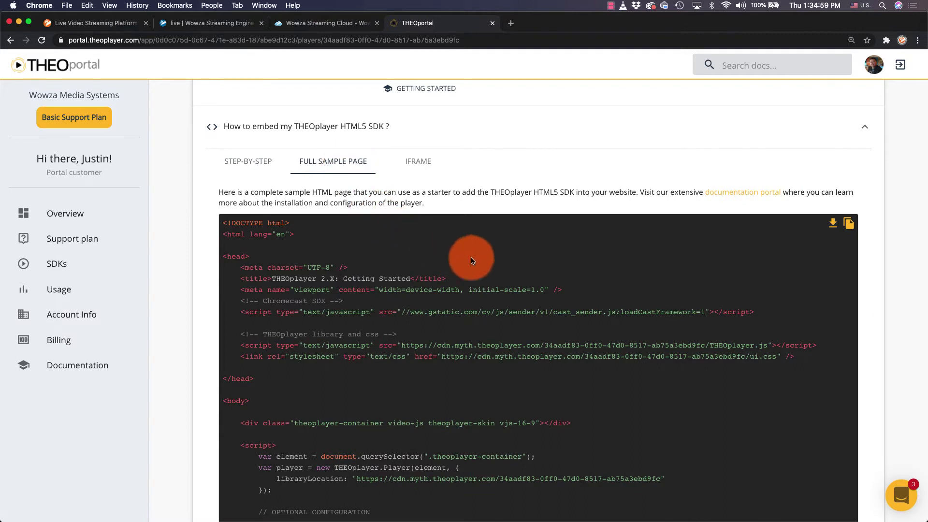
Step: Download and open the sample example.html page, then close Wowza's Test Players dialog
click(828, 225)
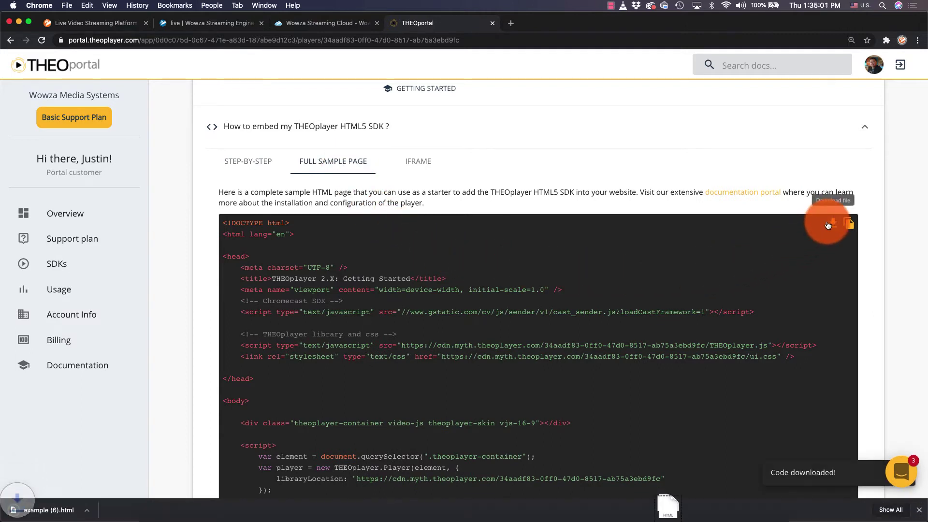
click(41, 509)
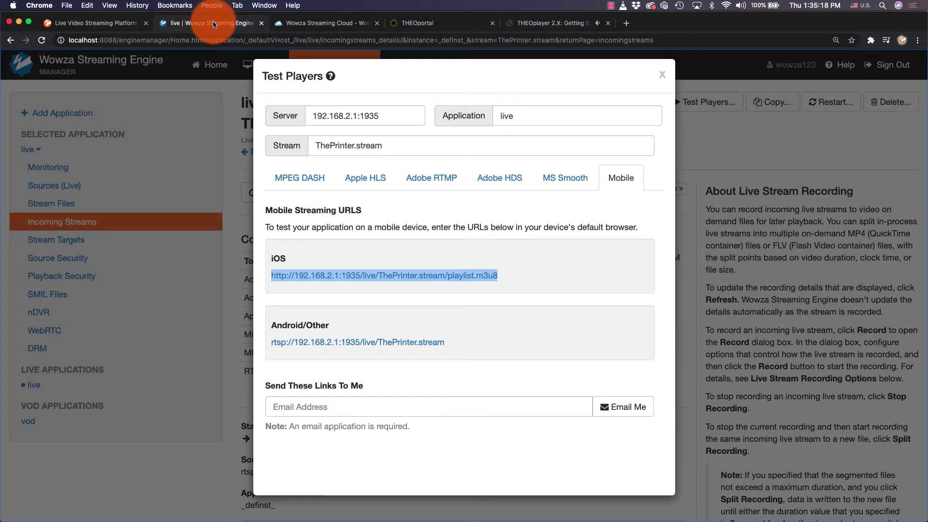
click(666, 75)
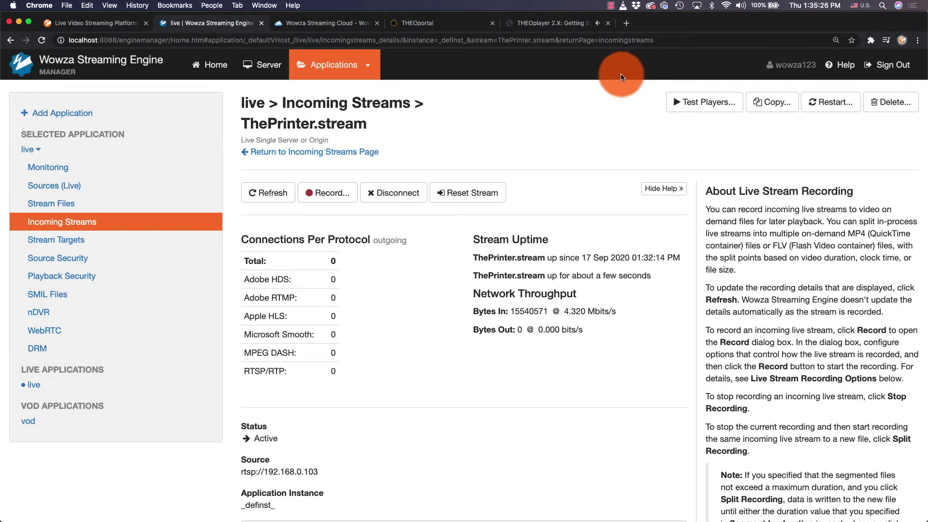
Step: Browse the live application's Add Stream Target destinations, then go to Wowza Streaming Cloud
click(108, 239)
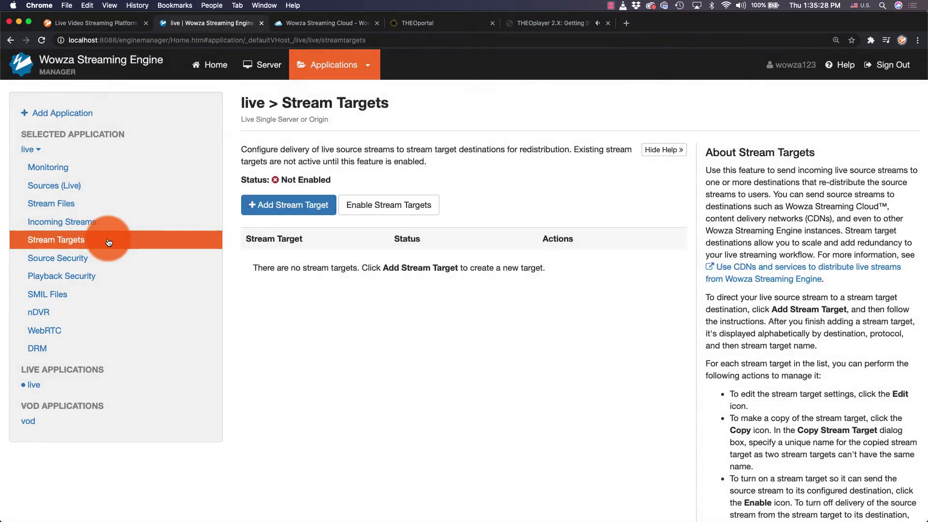
click(276, 205)
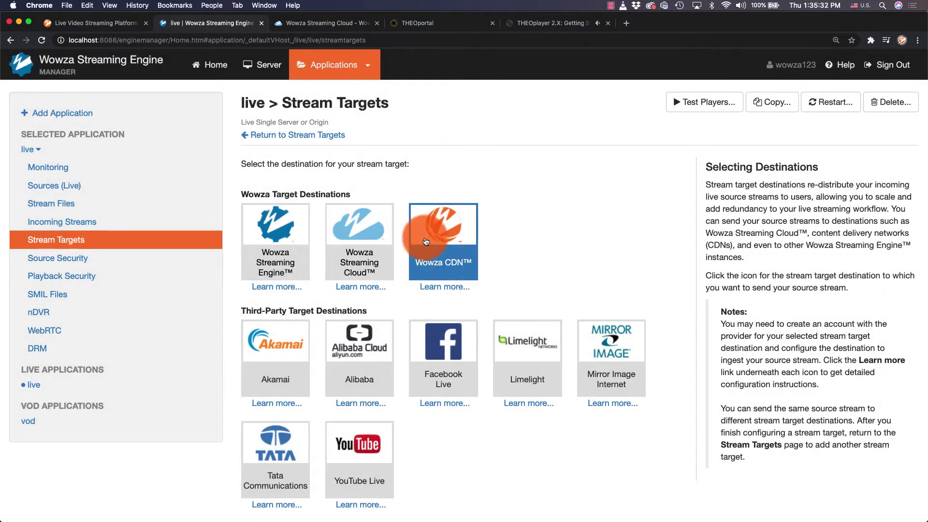
click(430, 231)
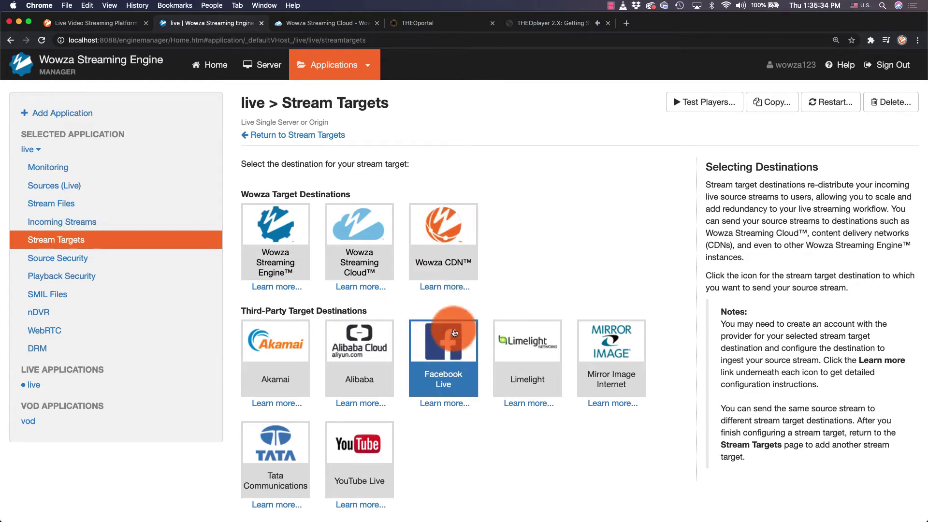
scroll(450, 348, down, 5)
scroll(453, 354, down, 2)
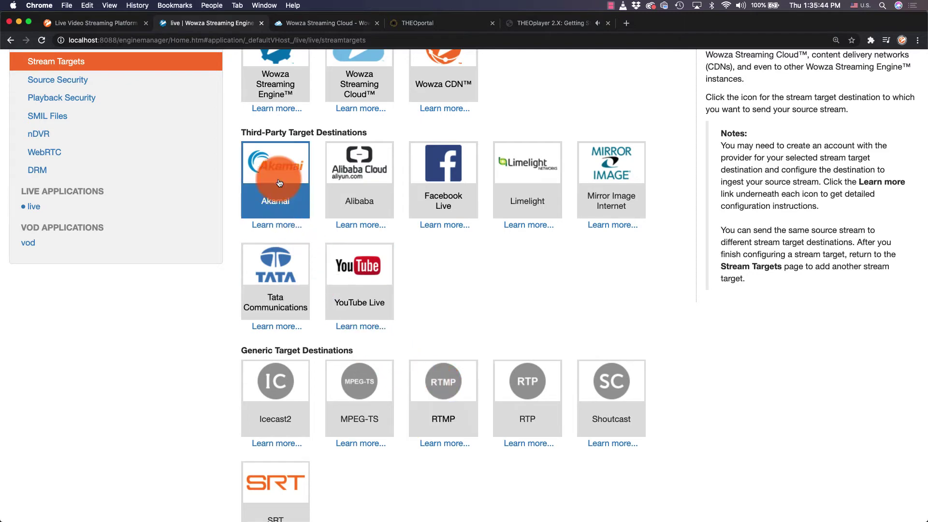
click(279, 29)
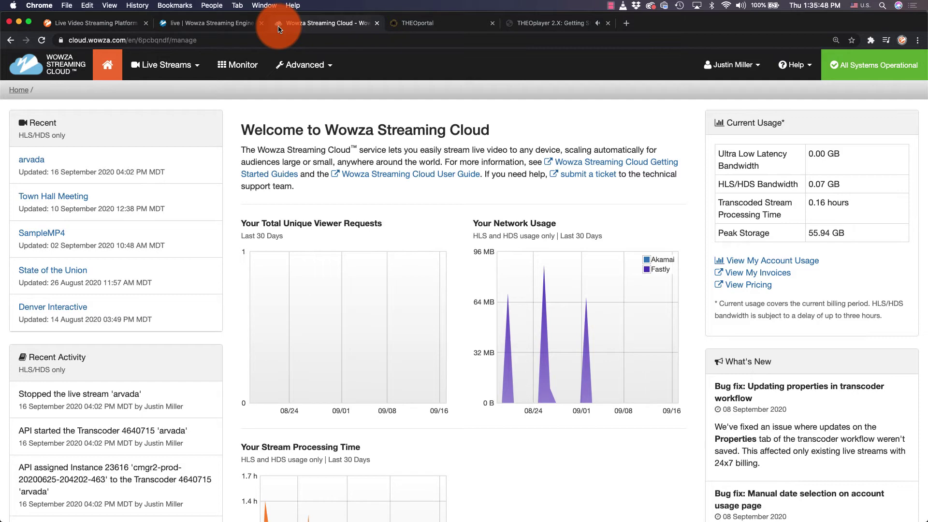
Step: Start a new live stream named ThePrinter broadcasting from US West (California)
click(205, 69)
click(157, 92)
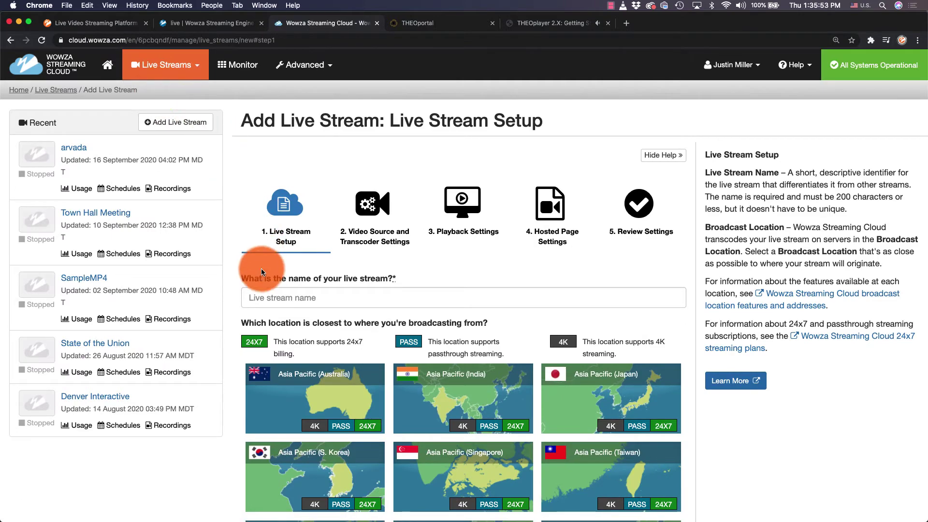
click(260, 298)
scroll(255, 297, down, 10)
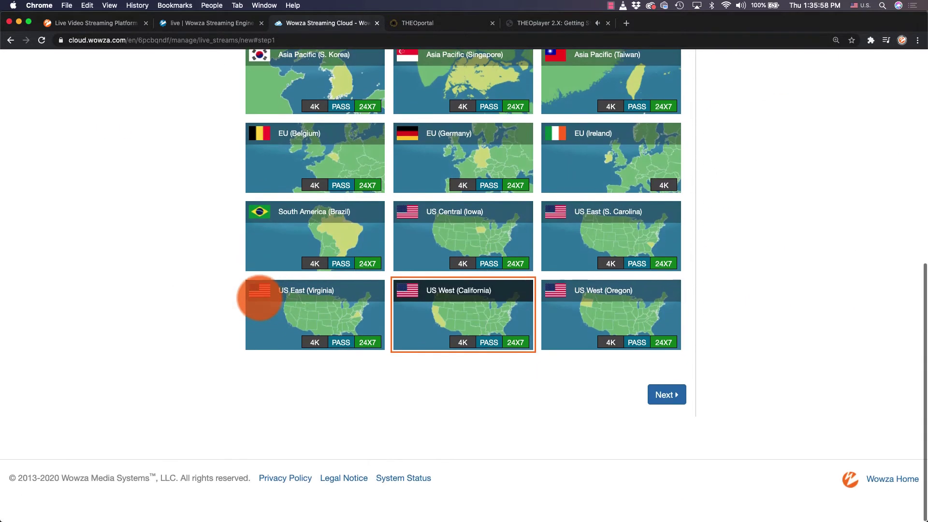
click(450, 318)
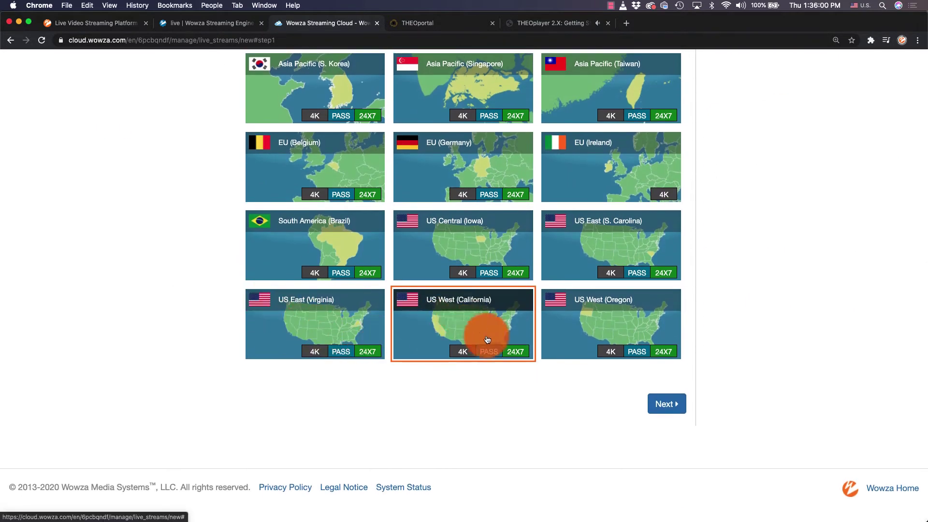
click(666, 406)
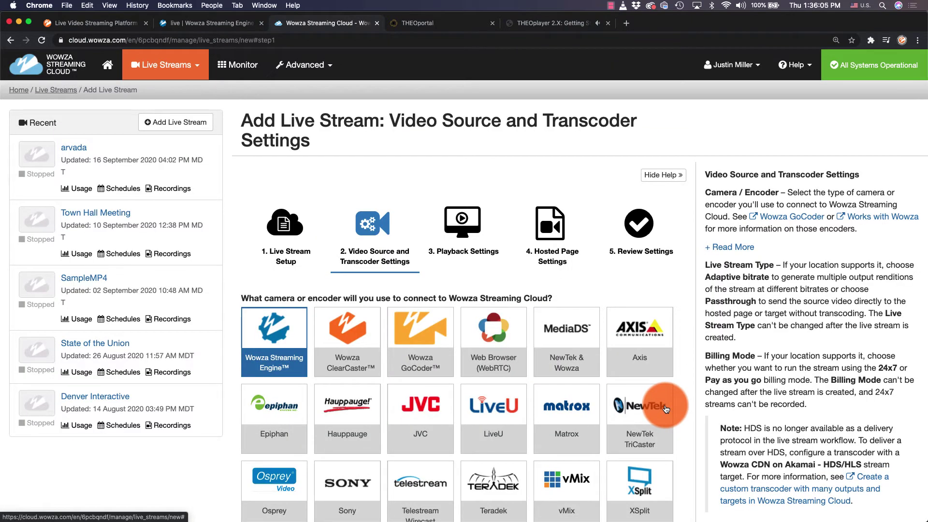
Step: Choose an IP camera as the video source and enter its RTSP source address
scroll(657, 406, down, 5)
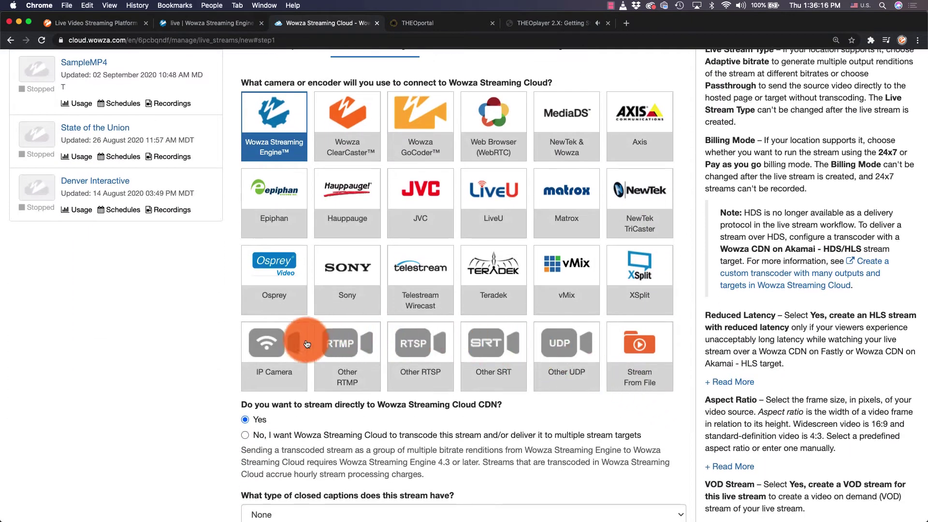
click(287, 349)
scroll(286, 349, down, 10)
click(329, 195)
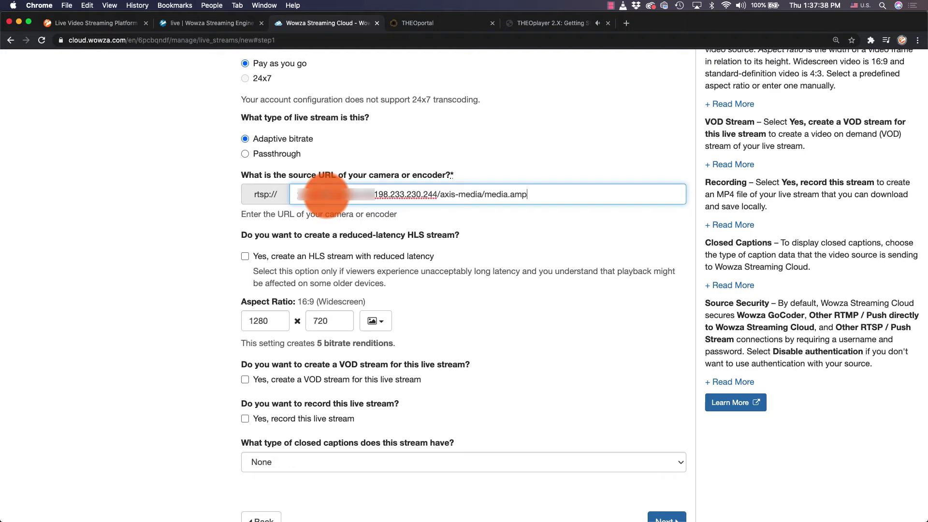
scroll(327, 196, down, 5)
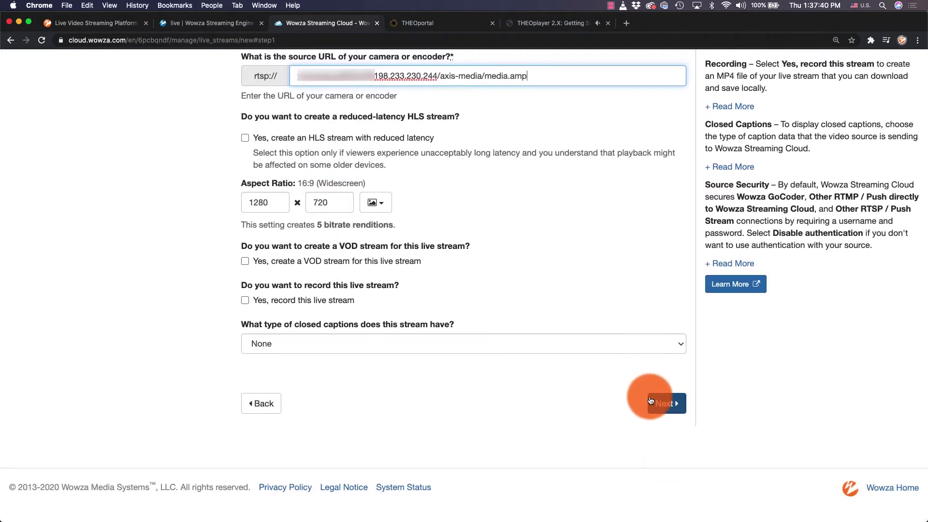
click(650, 400)
Step: Accept the playback, hosted page and review settings to create the stream
scroll(649, 396, down, 10)
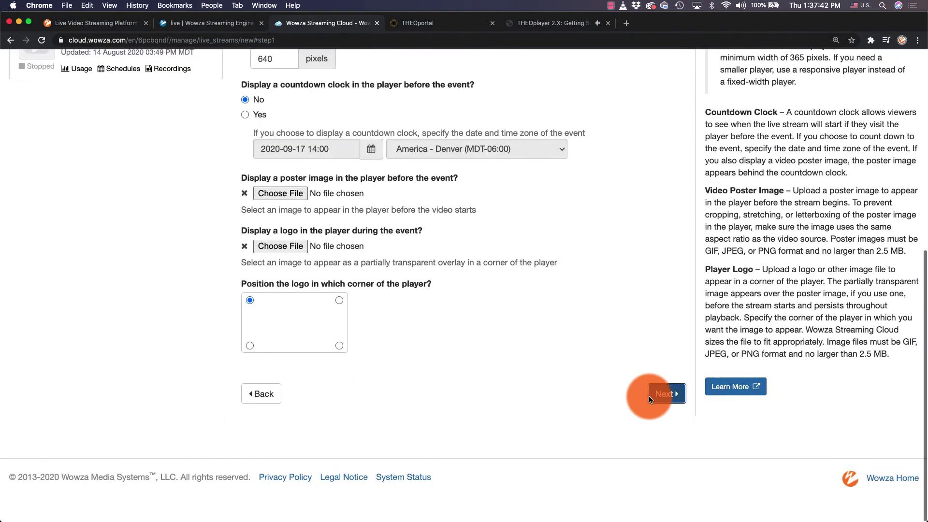
click(651, 397)
scroll(651, 398, down, 6)
click(657, 400)
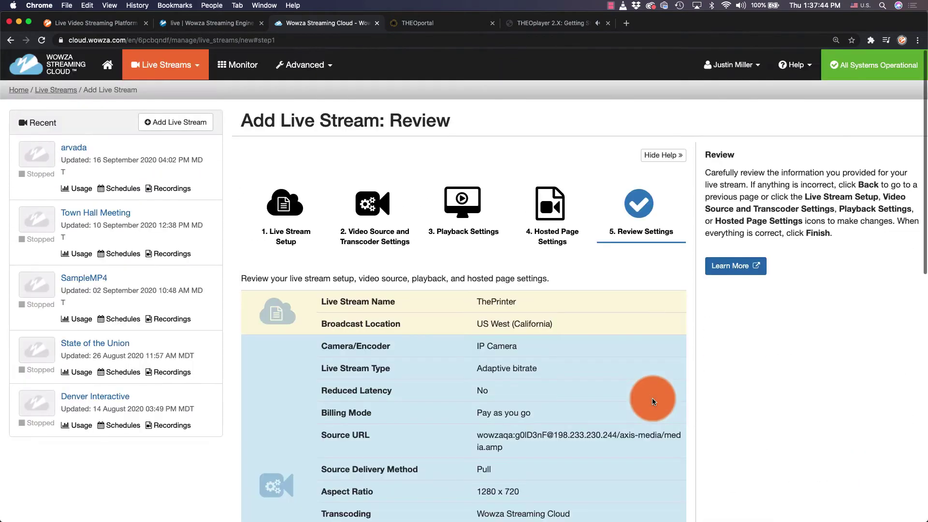
scroll(651, 398, down, 20)
Step: Finish creating ThePrinter, start the live stream, and scroll down to its playback URLs
click(660, 443)
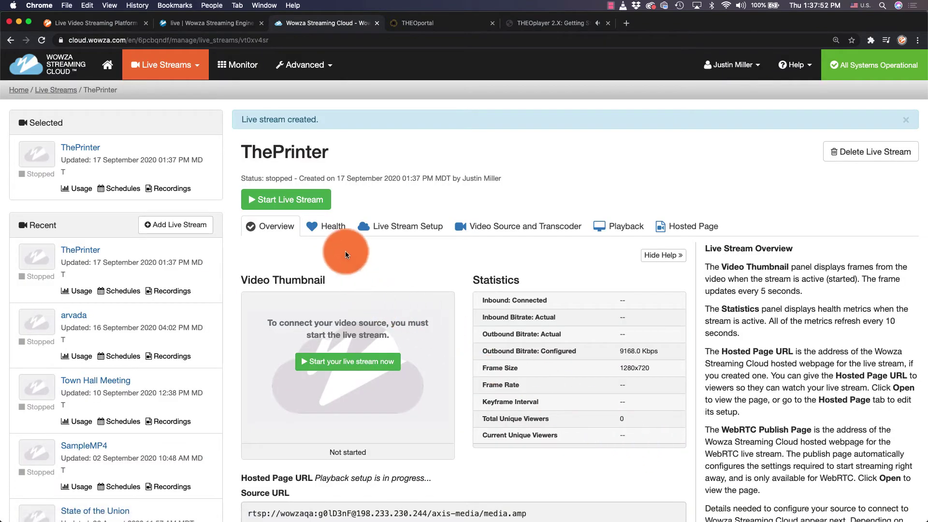
click(316, 200)
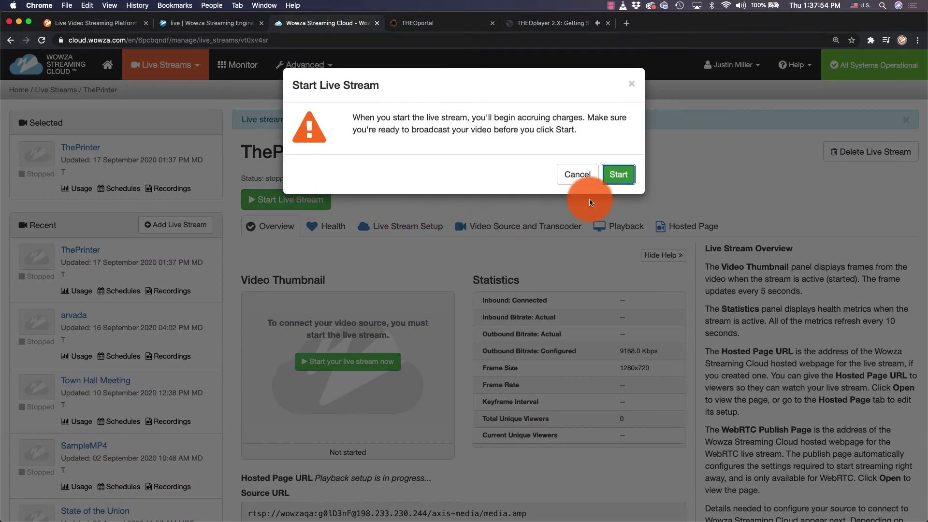
click(615, 165)
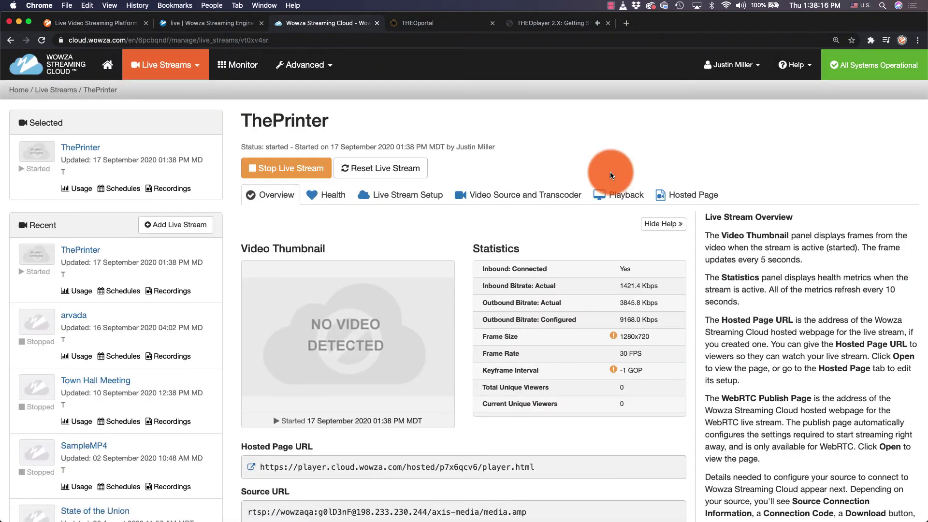
scroll(610, 172, down, 5)
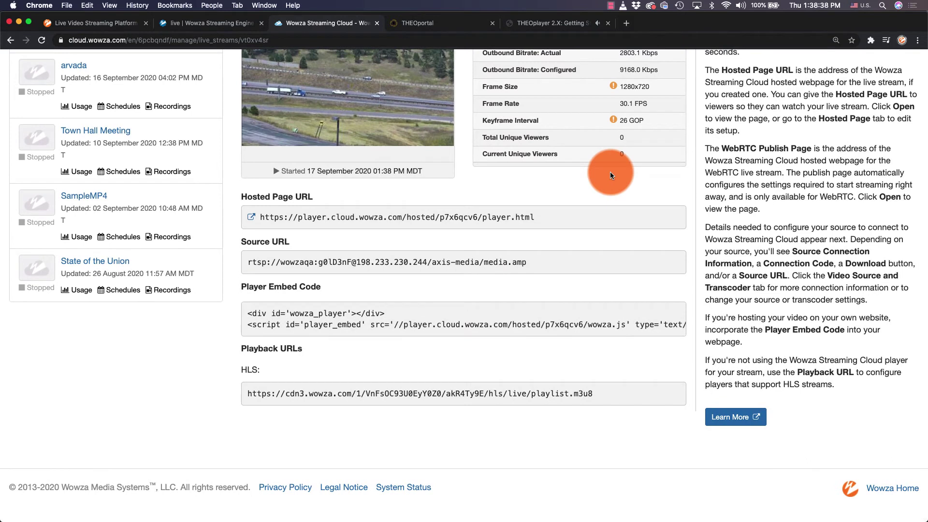
Step: Play the live highway feed on ThePrinter's hosted player page, then close that page
click(252, 218)
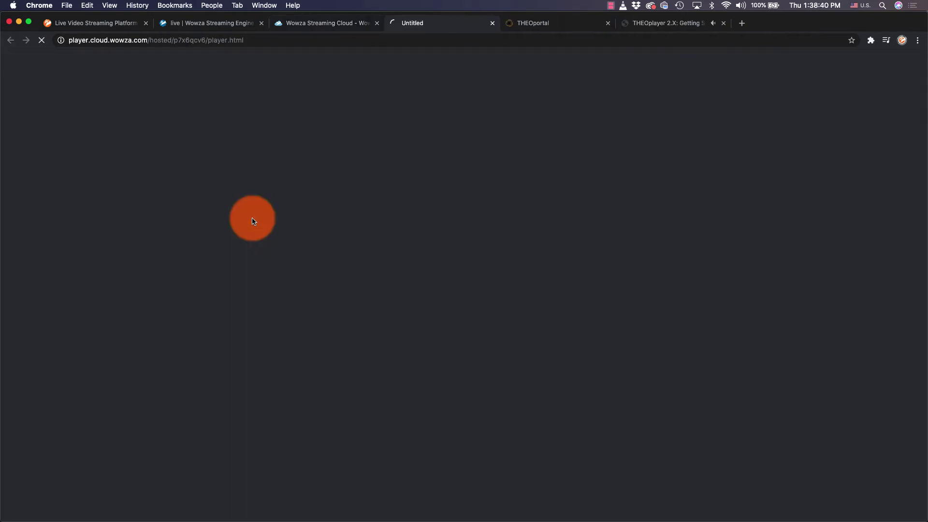
click(466, 233)
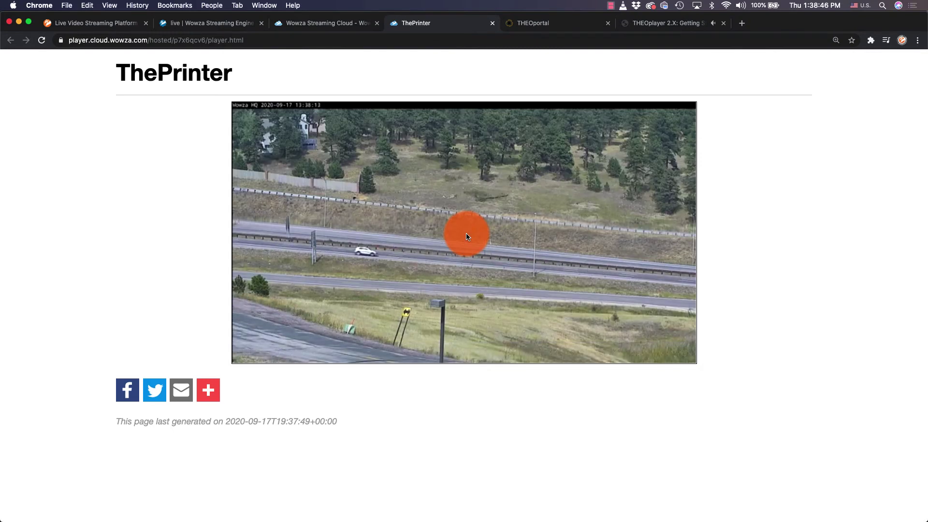
click(492, 23)
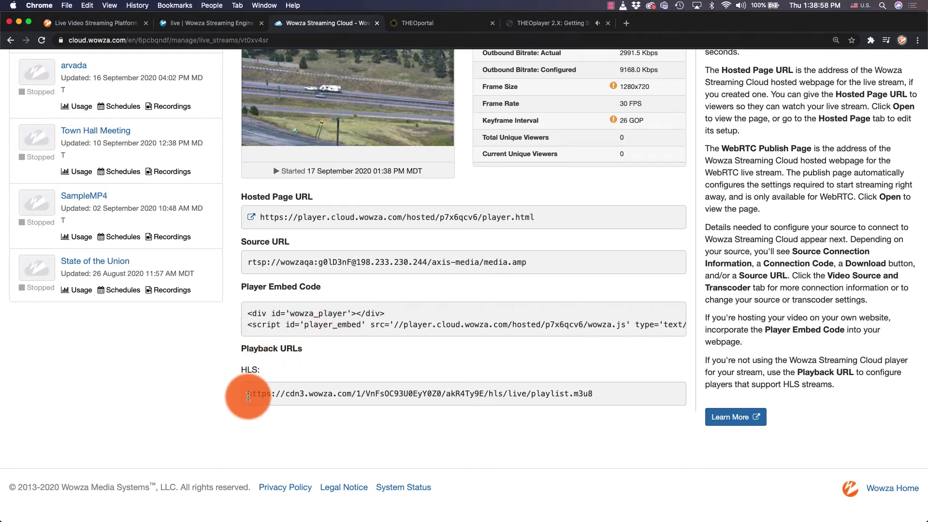
Step: Select and copy ThePrinter's HLS playlist.m3u8 playback URL
drag(248, 397, 604, 400)
key(super+c)
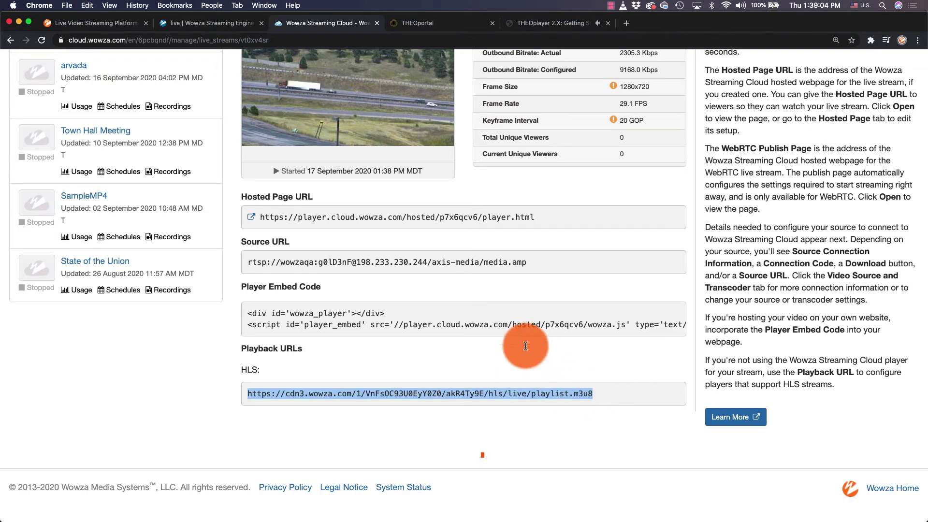
Step: Replace the THEOplayer demo's stream URL with the copied Wowza HLS URL, load it, and play
click(443, 36)
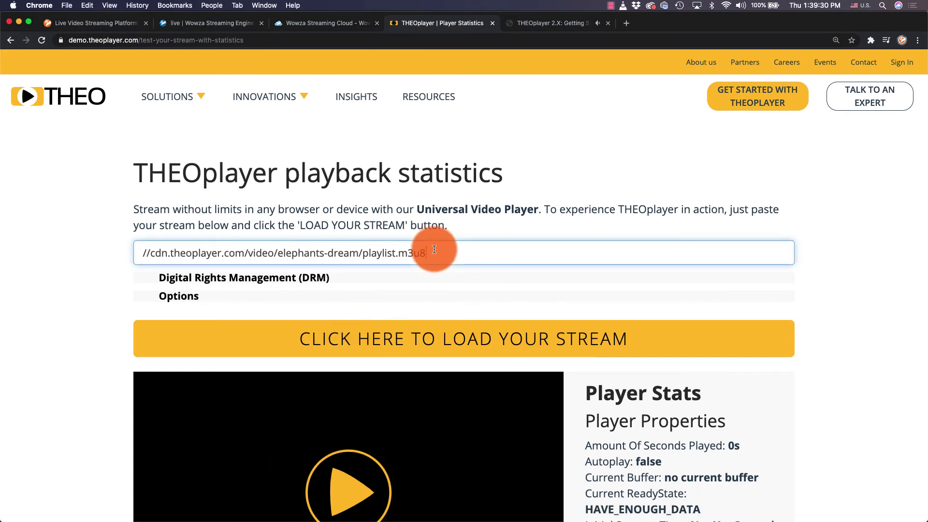
drag(434, 249, 358, 192)
key(super+v)
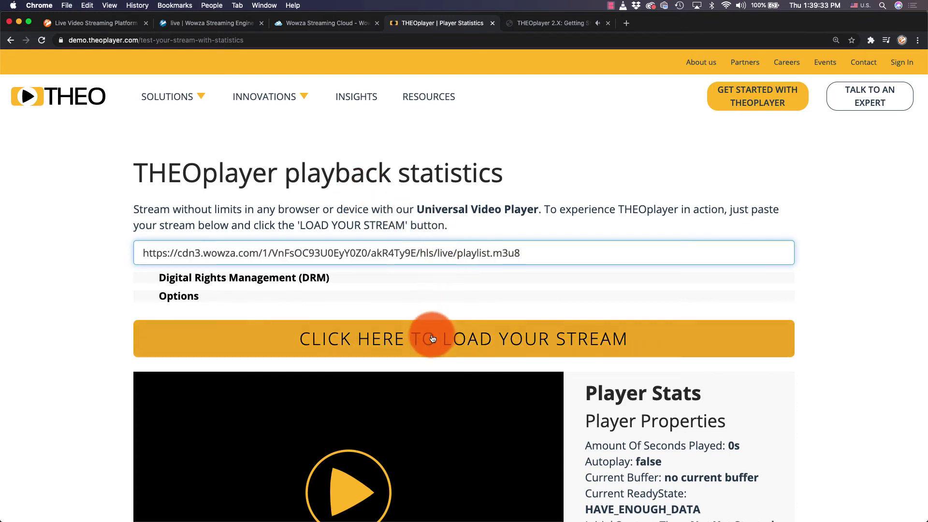
click(430, 341)
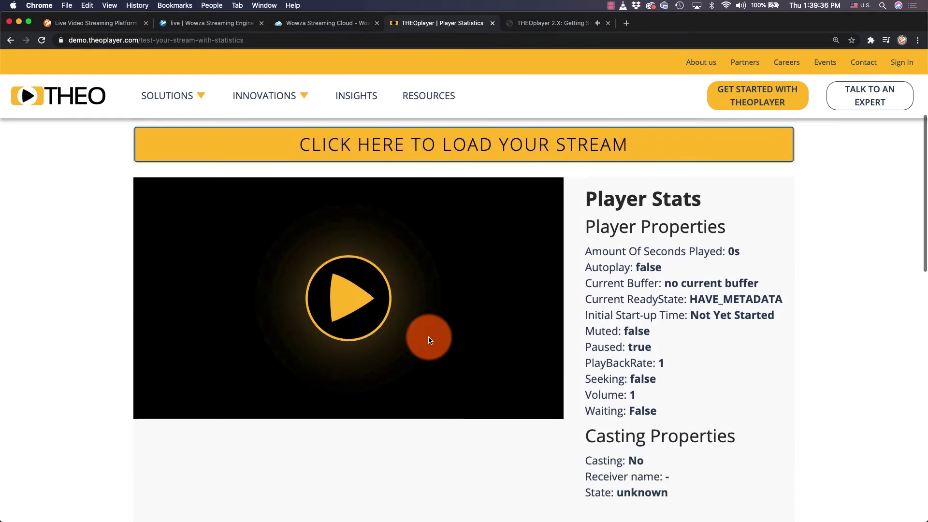
click(348, 297)
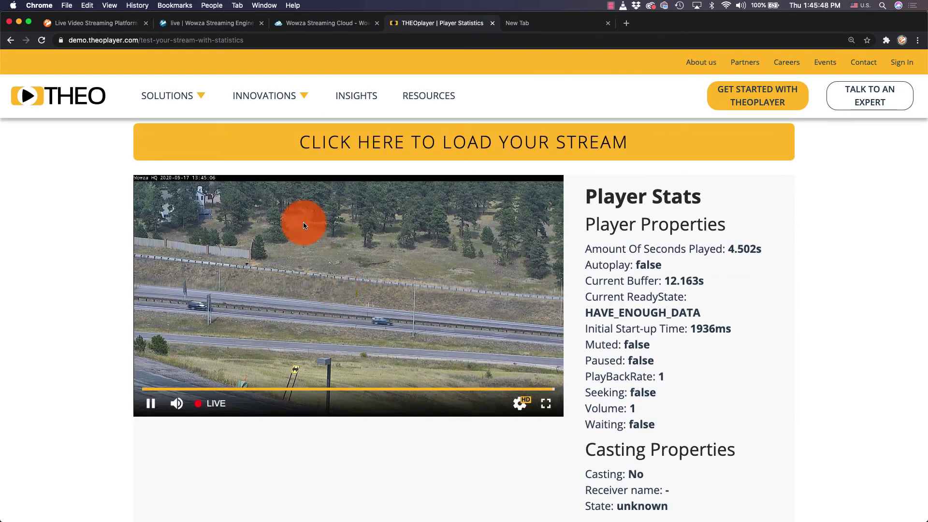
Step: Stop ThePrinter live stream in Wowza Streaming Cloud and open the Advanced menu
click(311, 24)
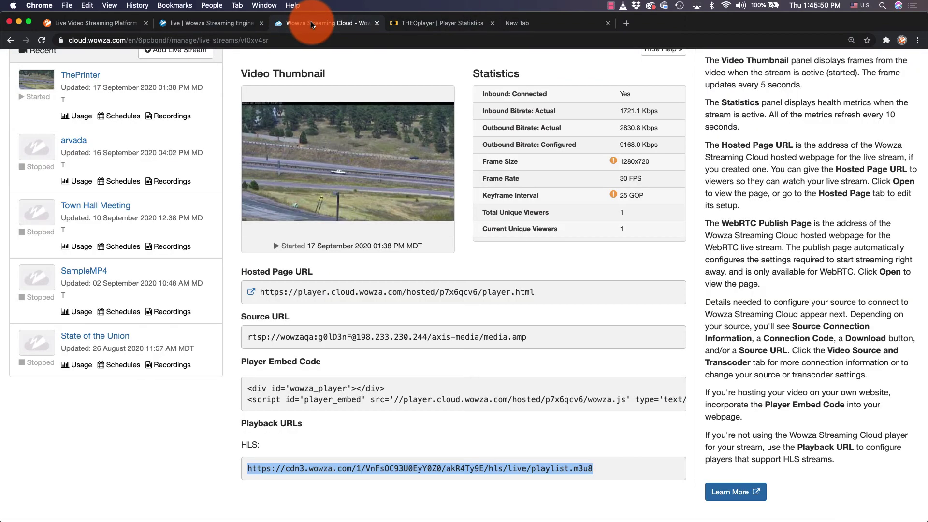
scroll(329, 204, up, 5)
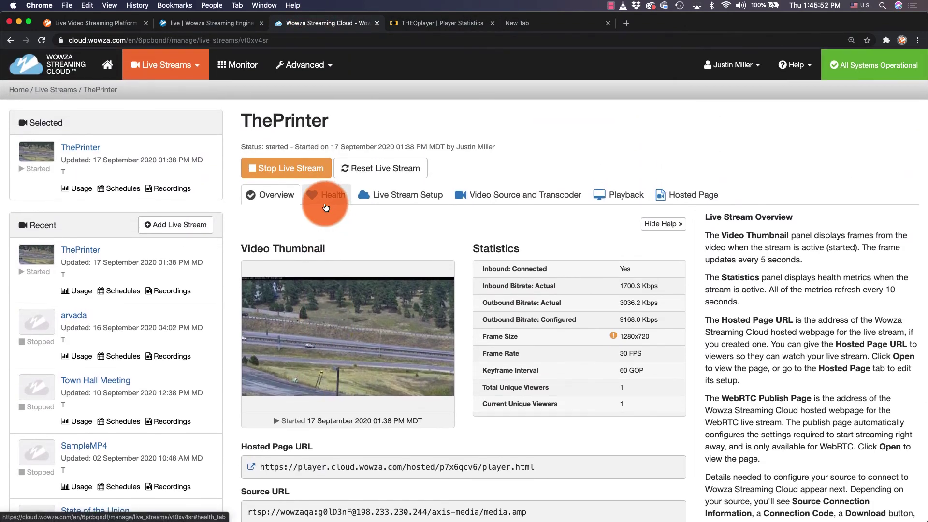
click(287, 168)
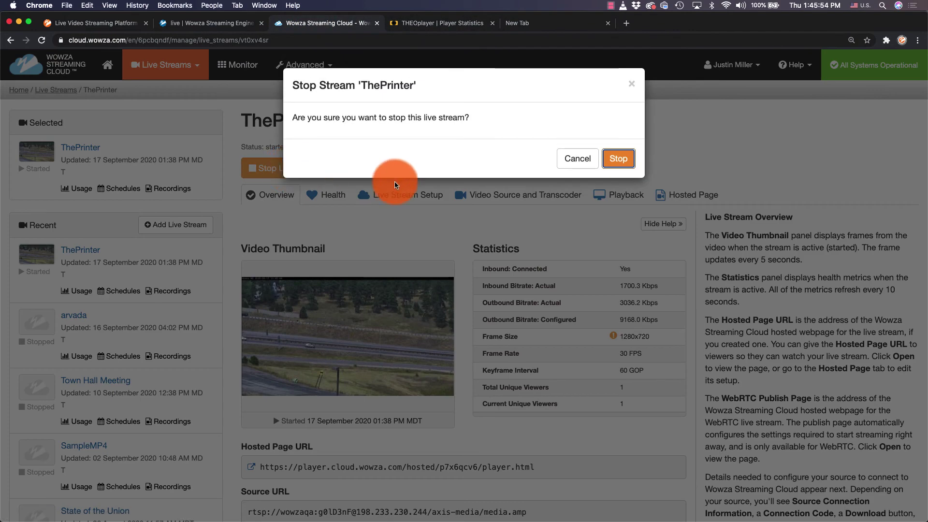
click(614, 158)
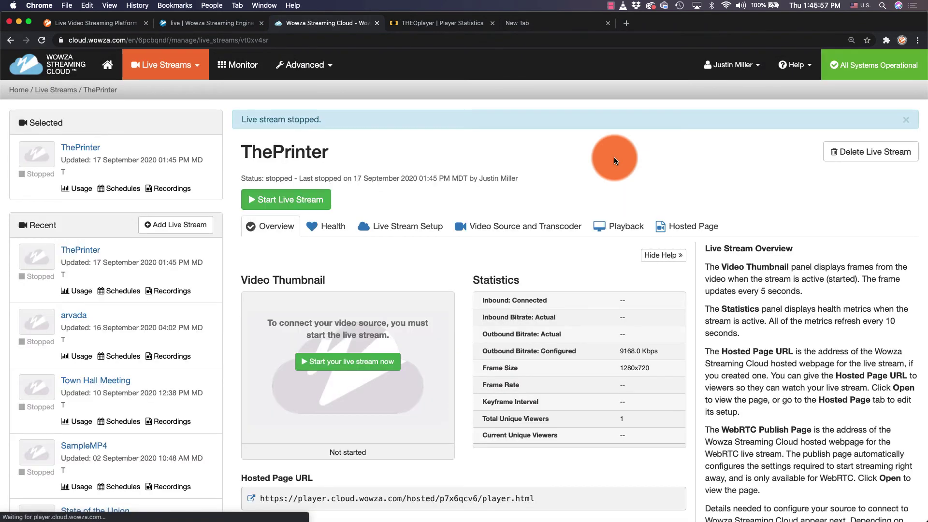
click(332, 70)
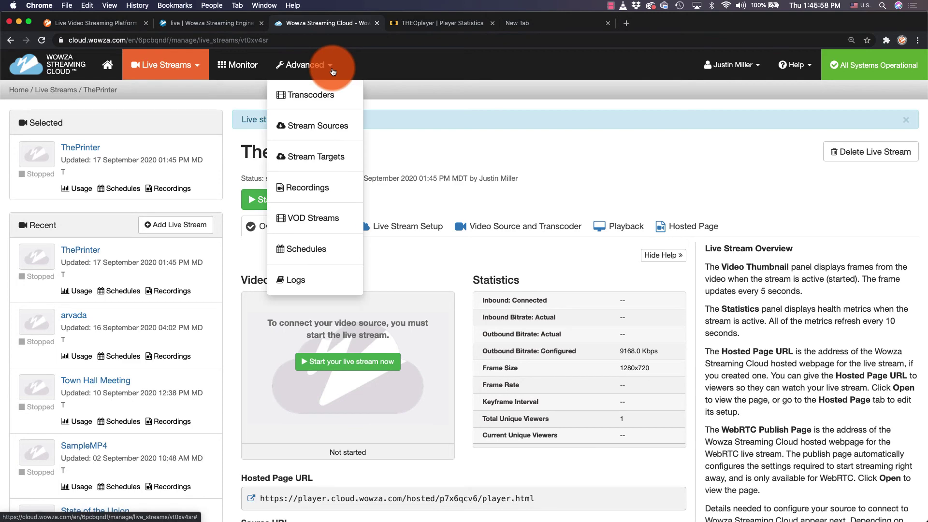
Step: Review ThePrinter transcoder's outputs and available stream target types, then return to THEOplayer
click(306, 96)
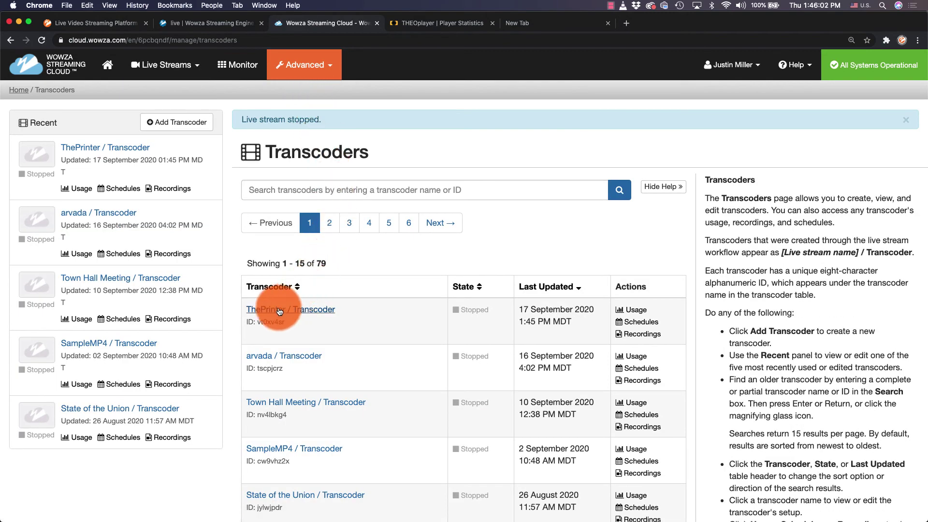
click(298, 312)
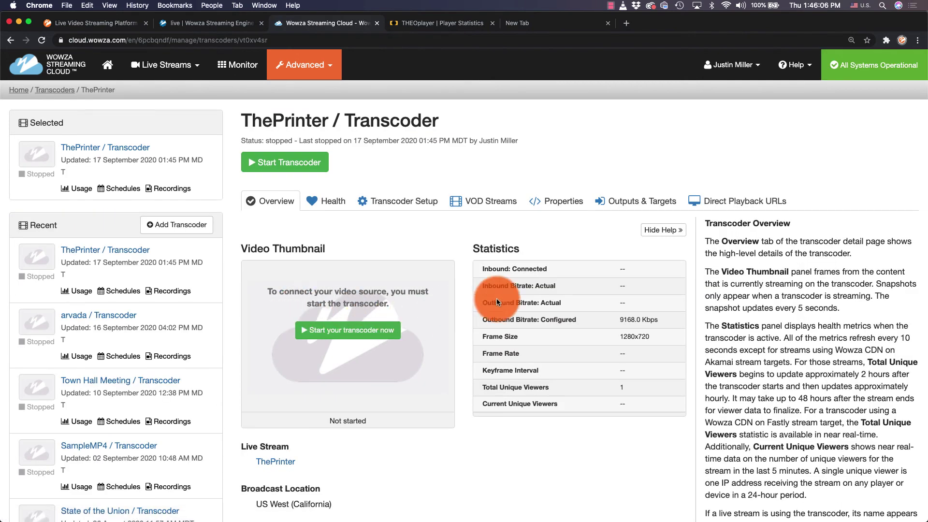
click(619, 201)
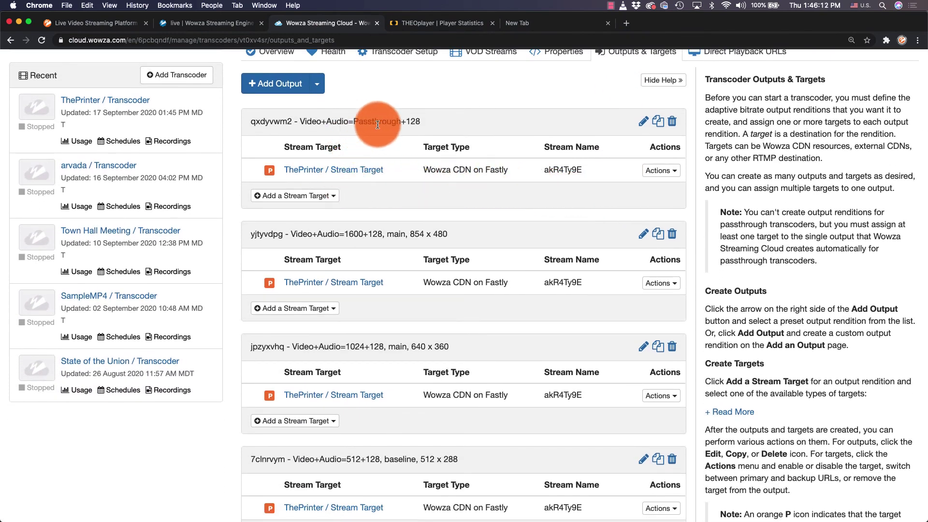
click(324, 196)
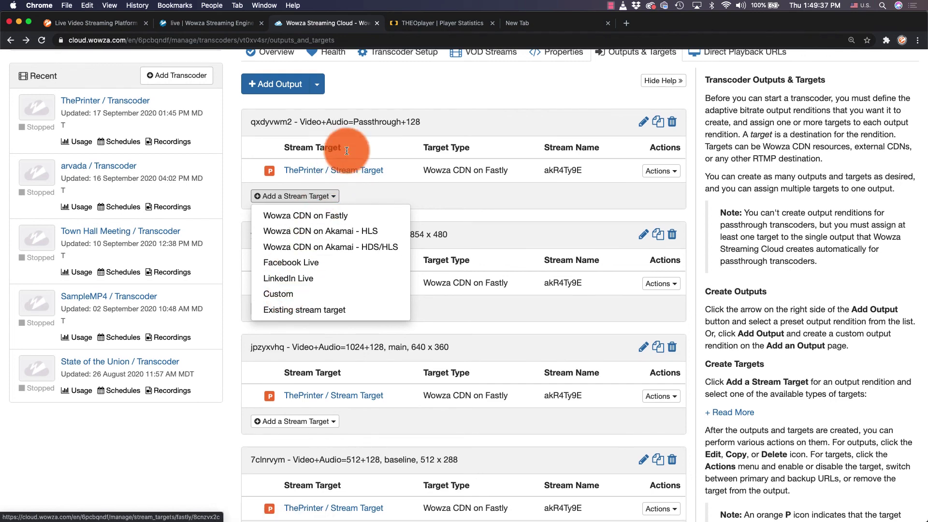
click(382, 96)
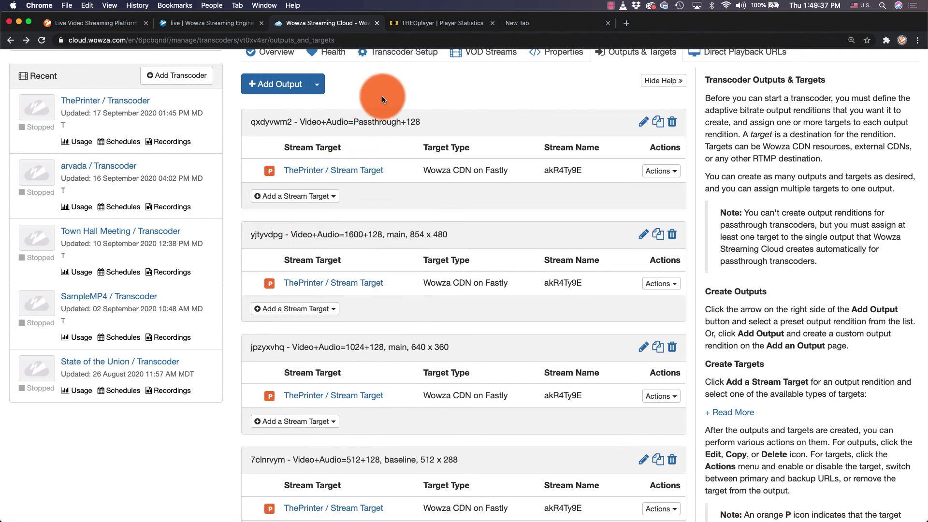
click(445, 24)
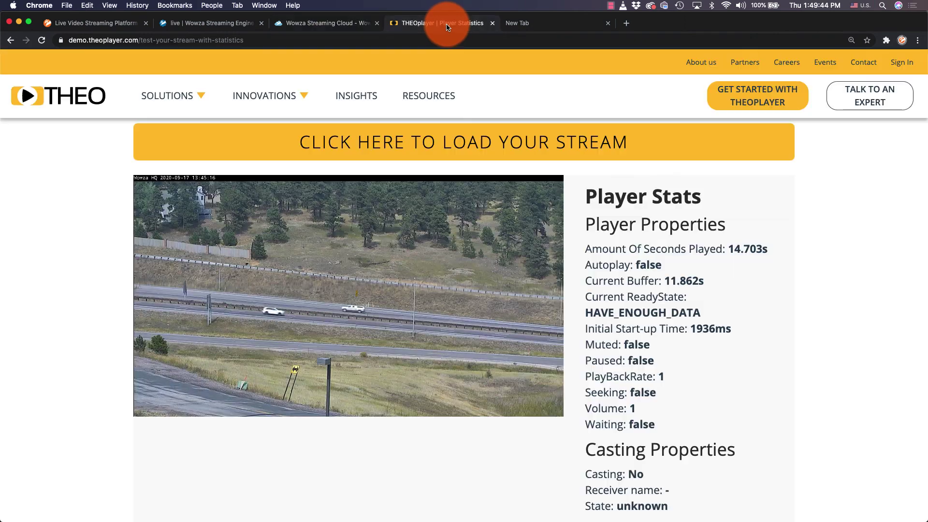